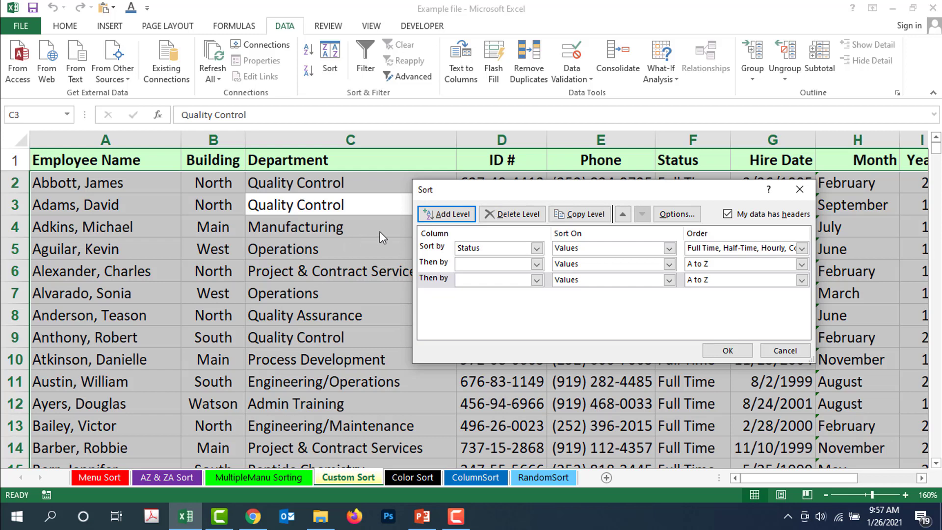
# Set the primary sort level to the Employee Name column in A to Z order.
pyautogui.click(511, 247)
pyautogui.click(496, 260)
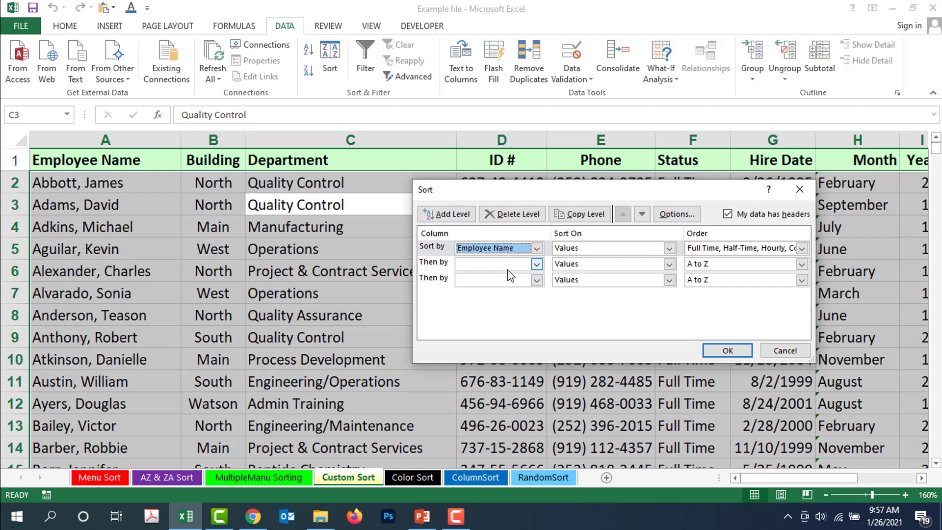
pyautogui.click(802, 248)
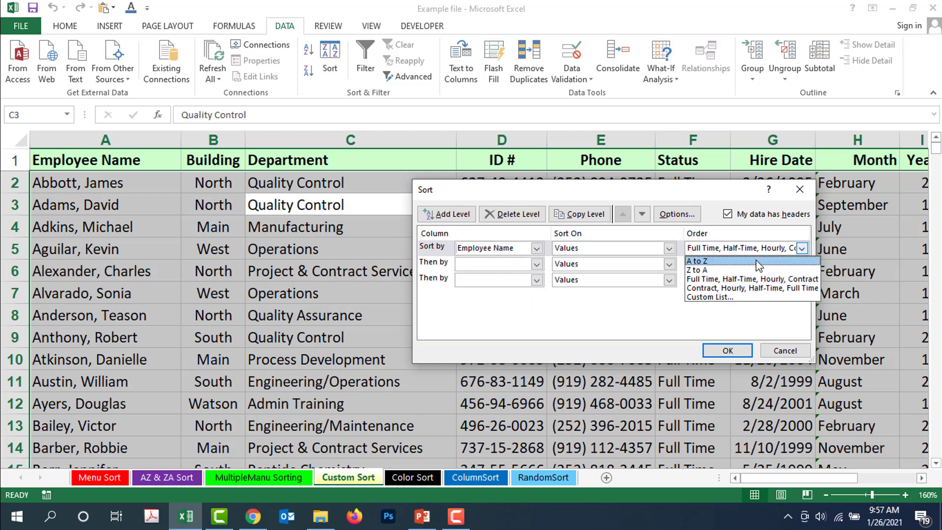
pyautogui.click(751, 262)
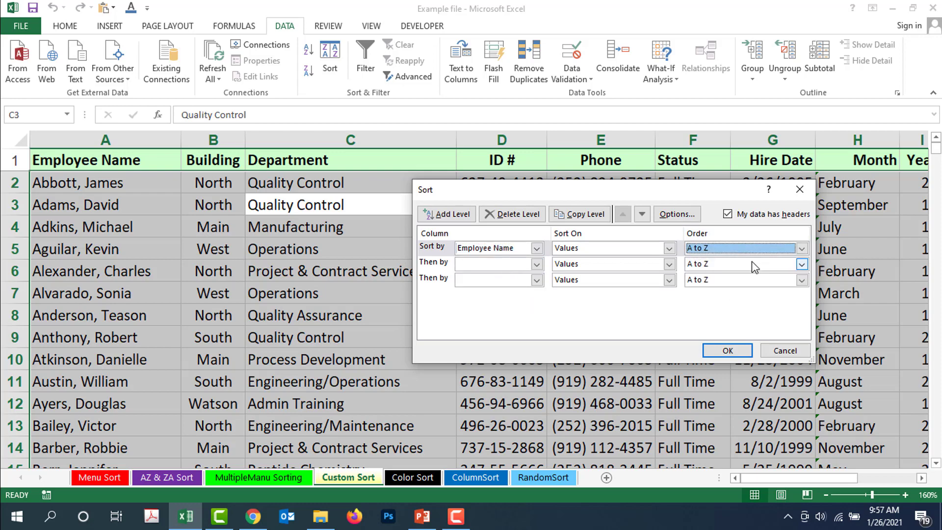
# Set the second sort level to the Department column and delete the empty third level.
pyautogui.click(498, 265)
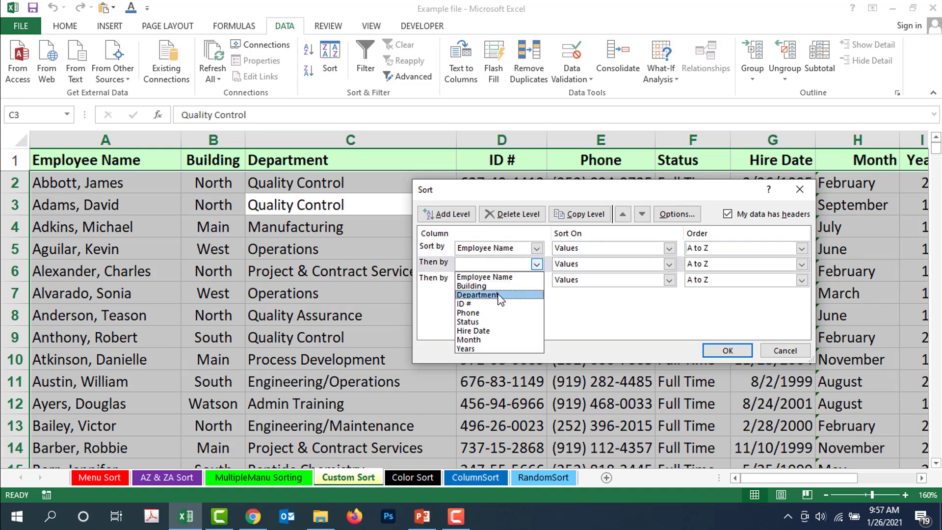
pyautogui.click(495, 290)
pyautogui.click(490, 279)
pyautogui.click(513, 214)
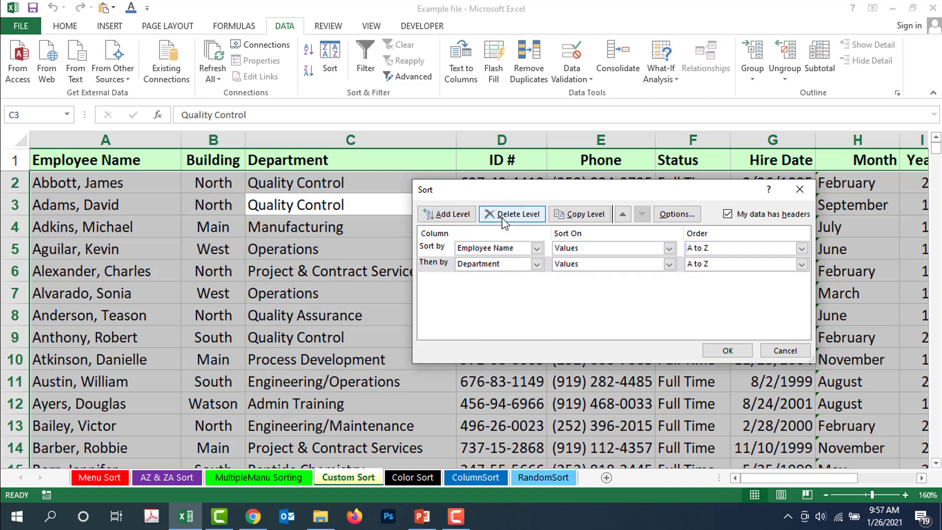
# Try the Z to A order for the Employee Name level and cancel the sort.
pyautogui.click(699, 254)
pyautogui.click(707, 269)
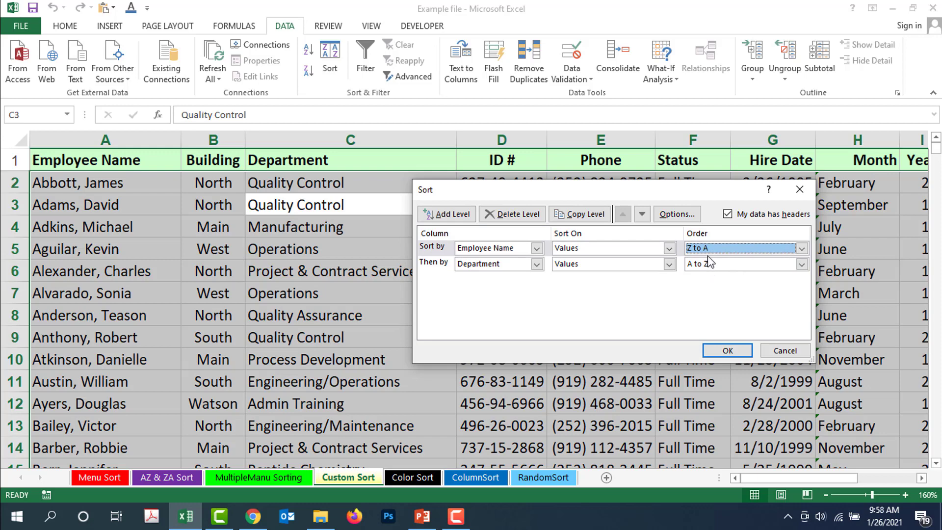
pyautogui.click(709, 250)
pyautogui.click(707, 259)
pyautogui.click(785, 350)
# Look through the Employee Name column down the list and return to its first rows.
pyautogui.scroll(-5, 137, 328)
pyautogui.scroll(-18, 137, 329)
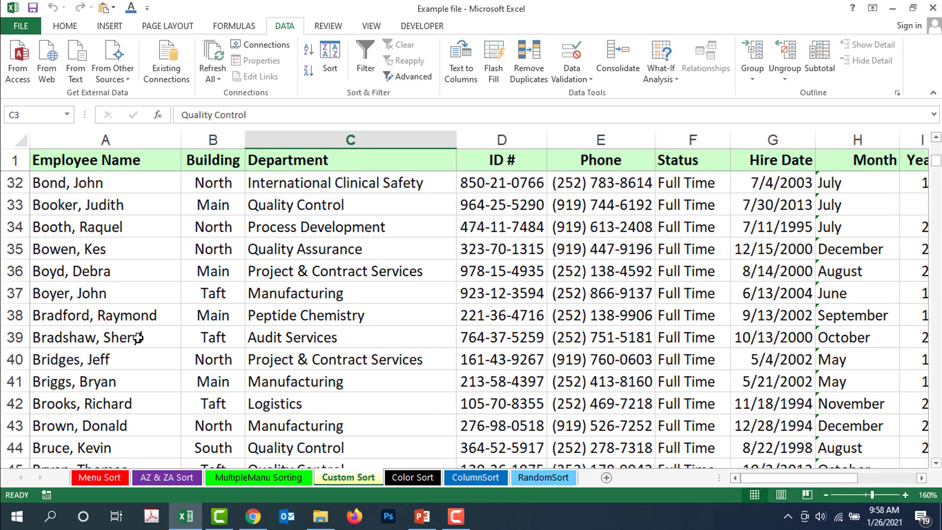
pyautogui.click(64, 328)
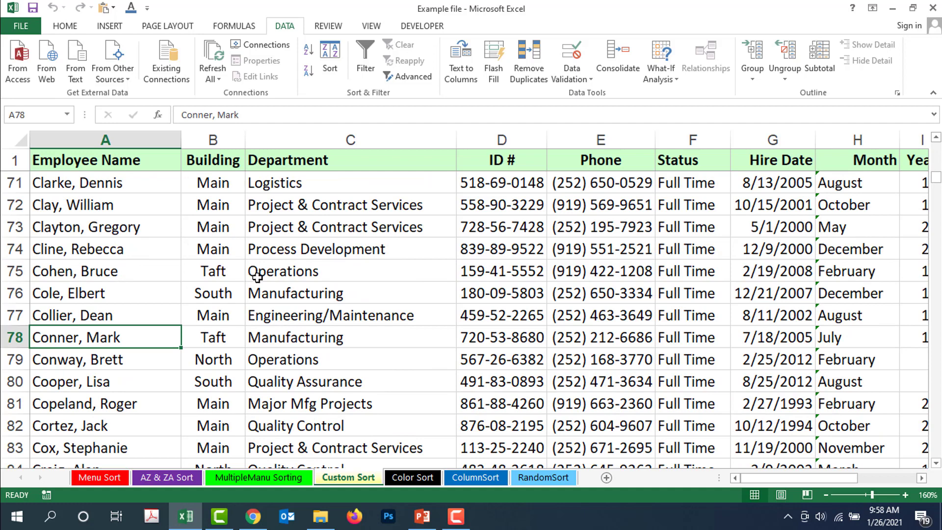
pyautogui.scroll(4, 151, 296)
pyautogui.scroll(19, 152, 296)
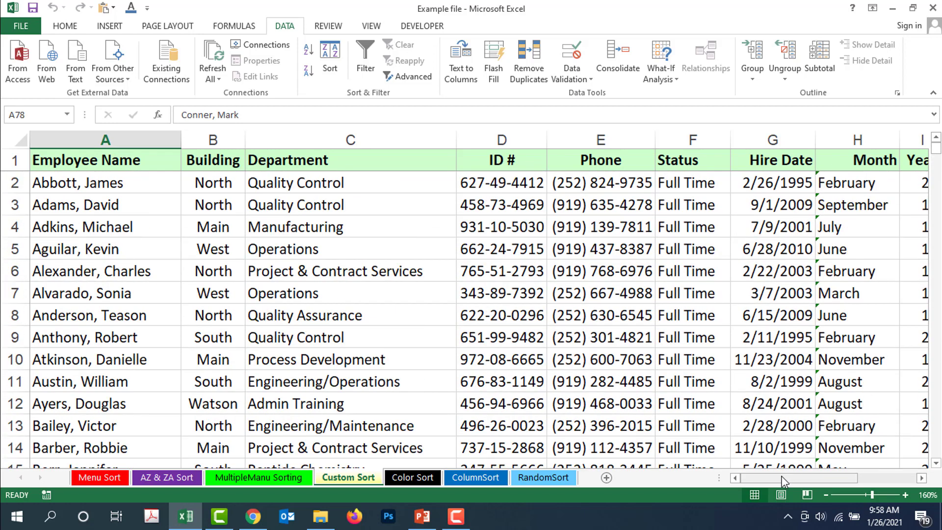
# Examine the values in the Status column down the employee list and return to its first rows.
pyautogui.moveTo(779, 479); pyautogui.dragTo(811, 479)
pyautogui.click(256, 169)
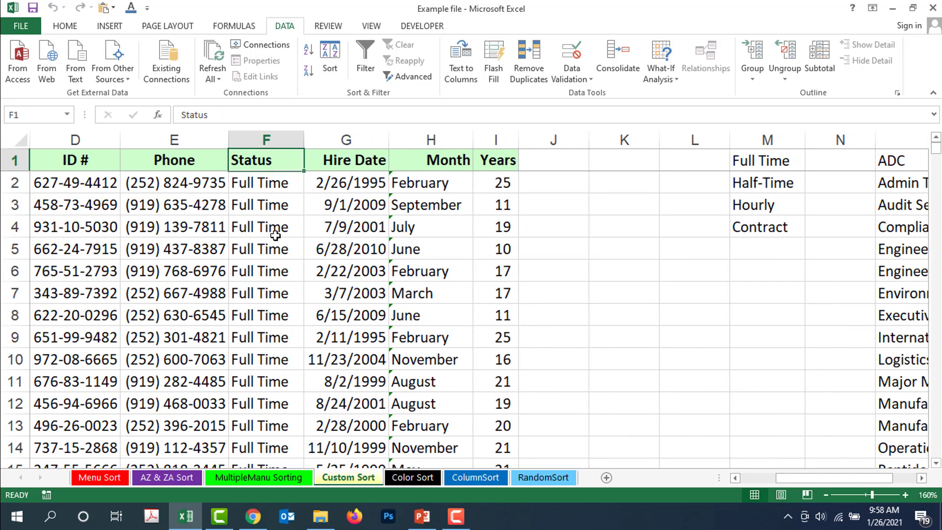
pyautogui.click(269, 183)
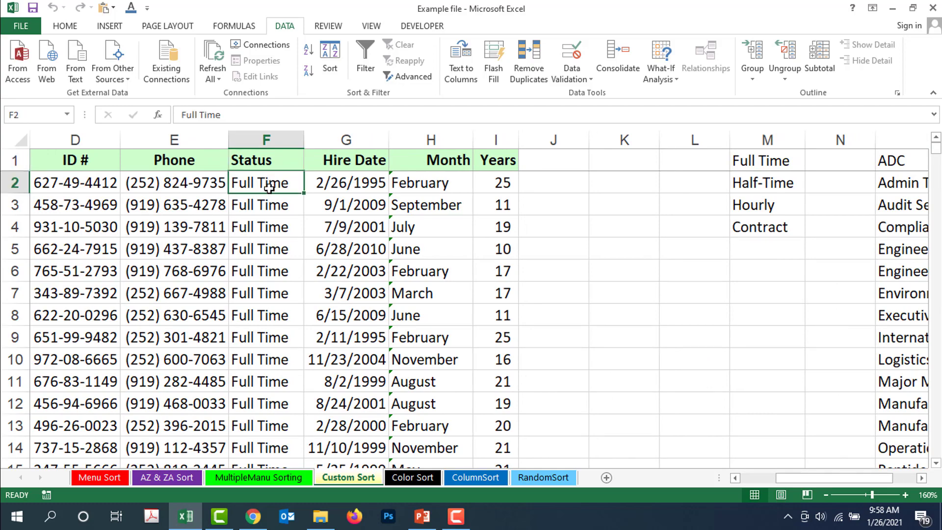
pyautogui.scroll(-6, 289, 218)
pyautogui.scroll(6, 290, 221)
pyautogui.scroll(-20, 293, 223)
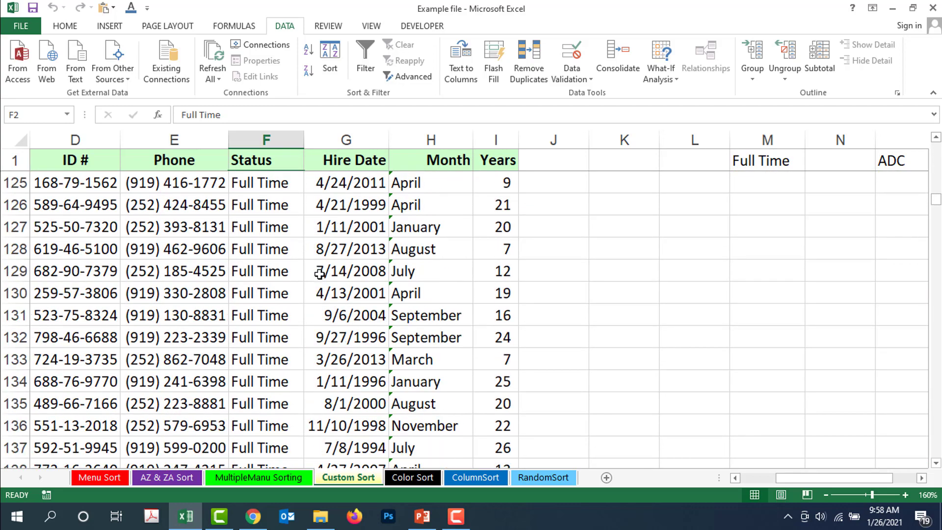
pyautogui.scroll(-20, 320, 274)
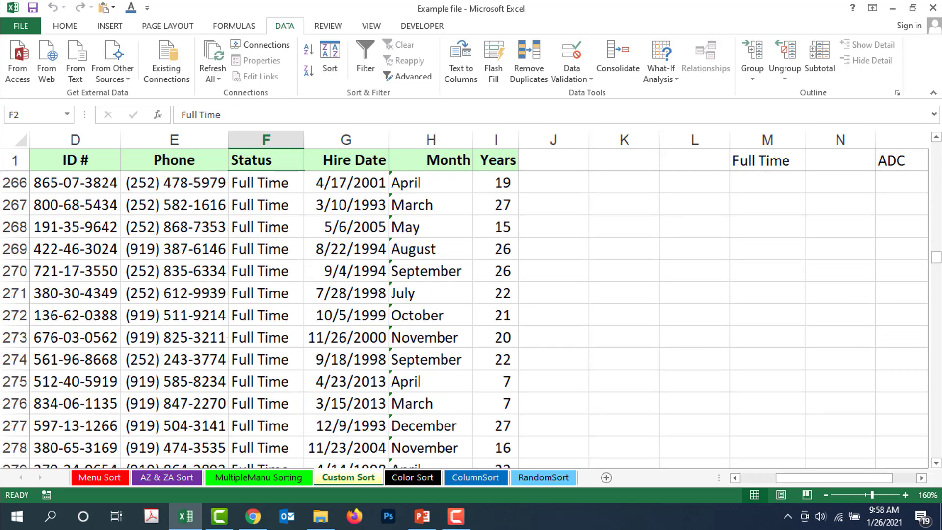
pyautogui.moveTo(939, 263); pyautogui.dragTo(930, 147)
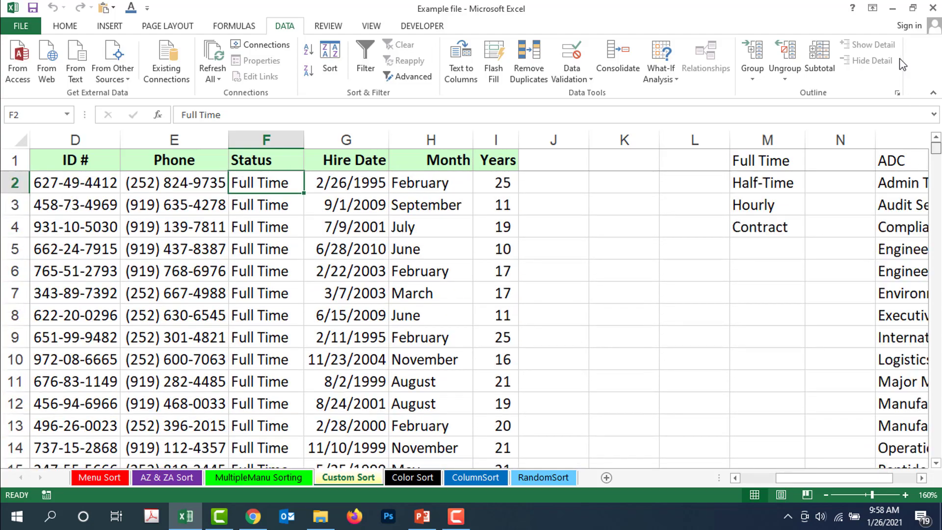
pyautogui.click(275, 241)
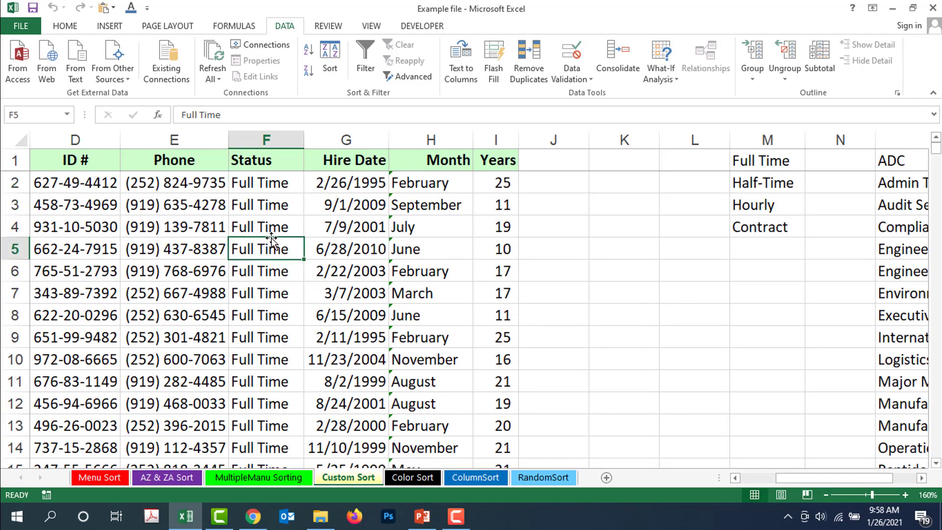
# Review the order of the status entries listed in cells M1:M4.
pyautogui.click(764, 161)
pyautogui.moveTo(767, 197); pyautogui.dragTo(765, 227)
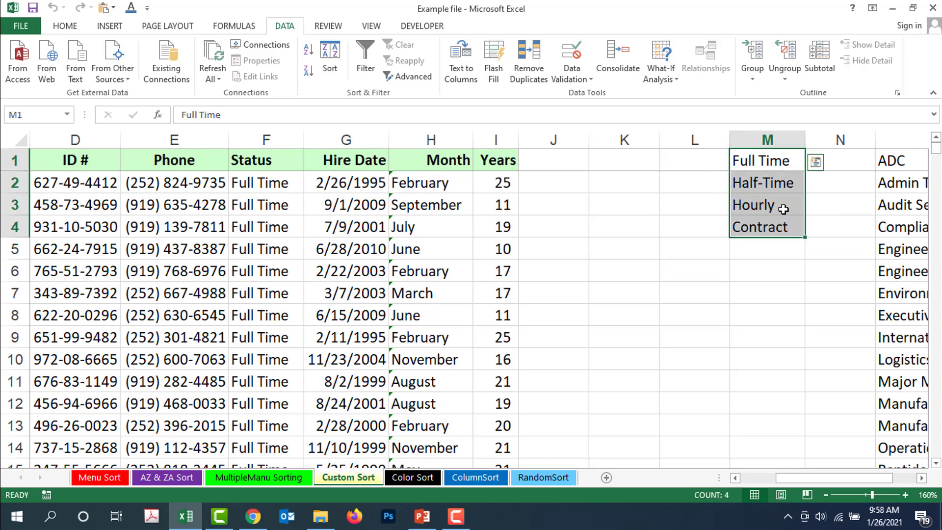
pyautogui.click(763, 311)
pyautogui.click(748, 226)
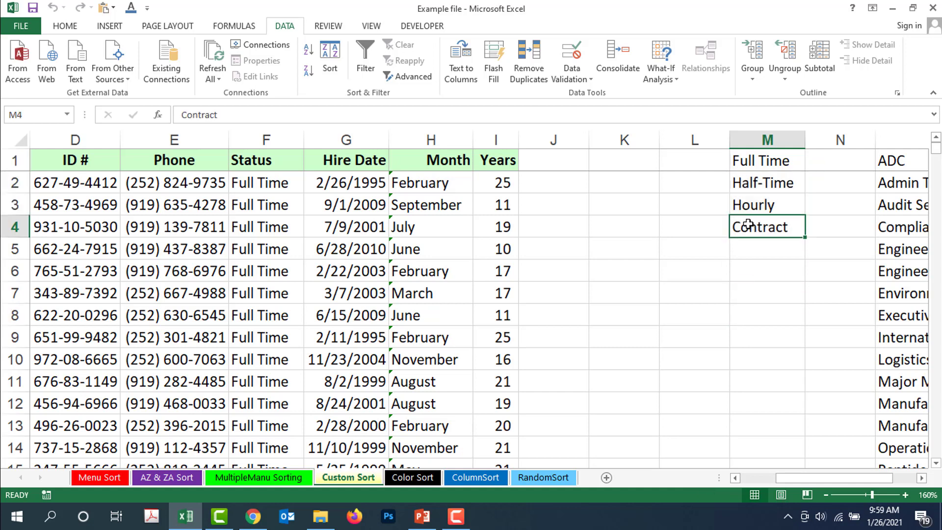
pyautogui.click(755, 204)
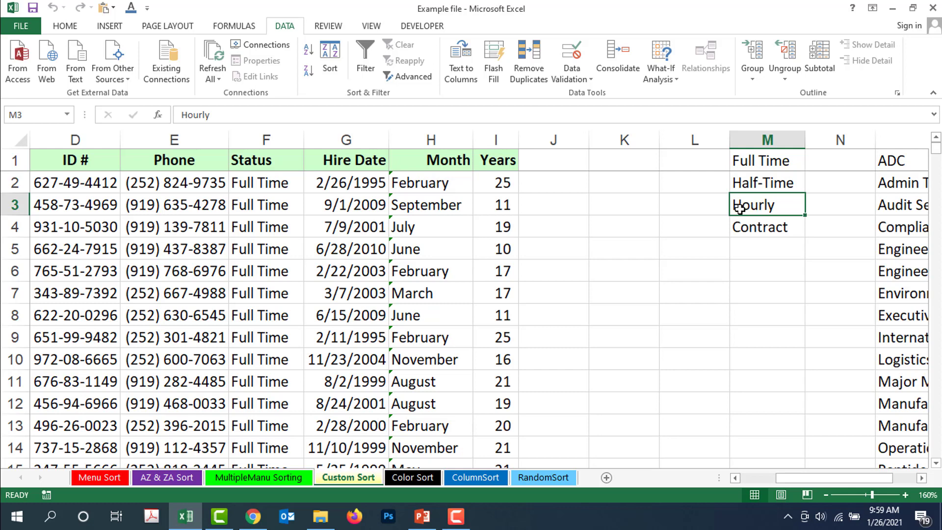
pyautogui.click(772, 164)
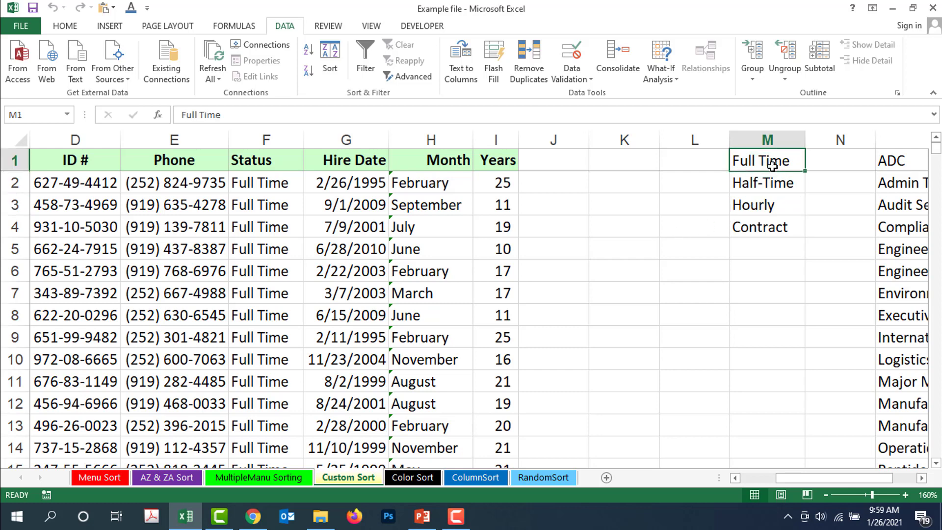
pyautogui.click(765, 184)
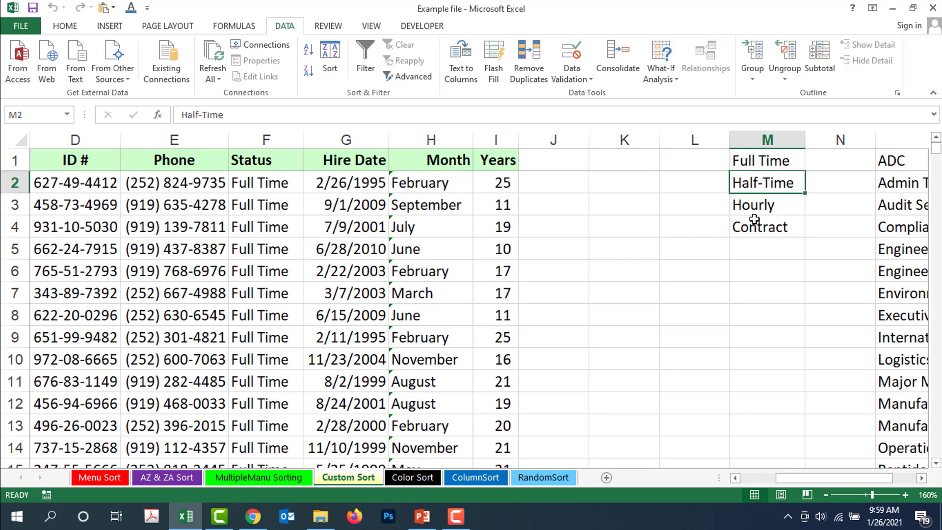
pyautogui.click(773, 207)
pyautogui.click(769, 228)
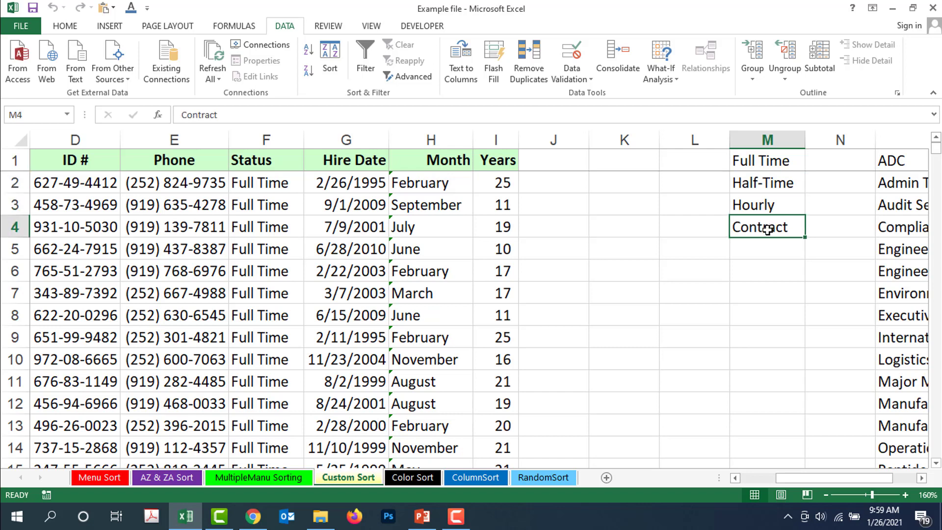
pyautogui.click(763, 271)
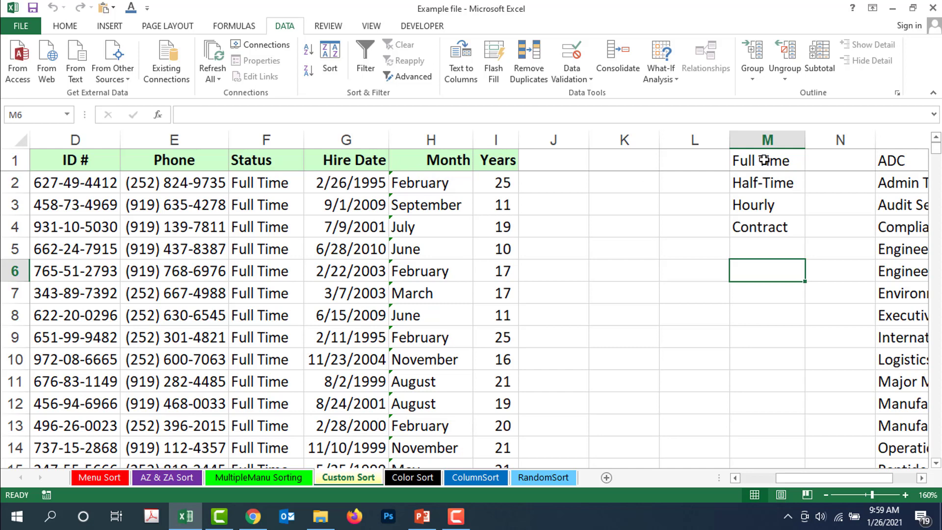
pyautogui.click(336, 205)
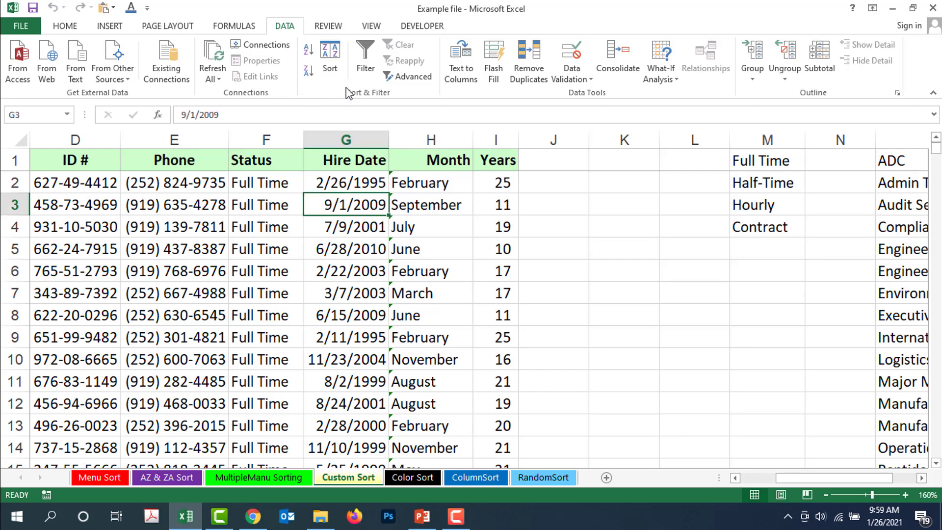
pyautogui.click(330, 58)
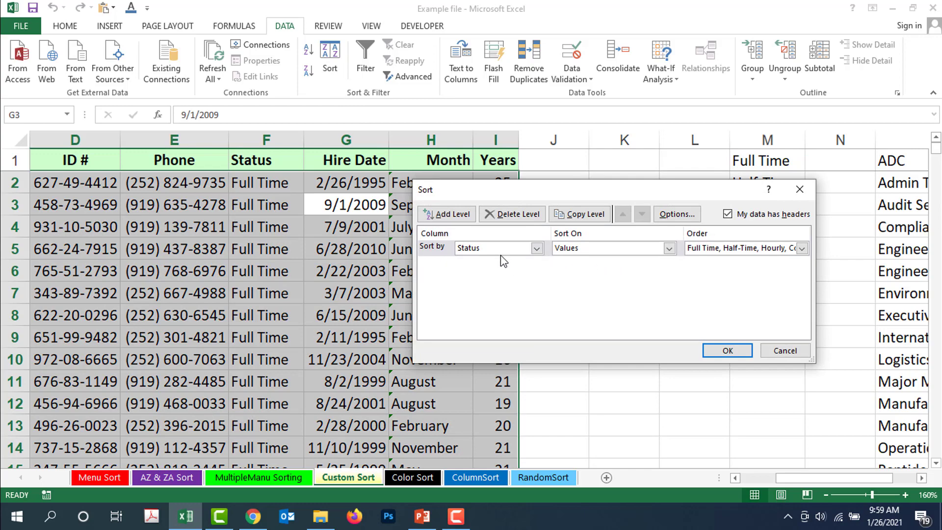
pyautogui.click(487, 250)
pyautogui.click(487, 249)
pyautogui.press('Escape')
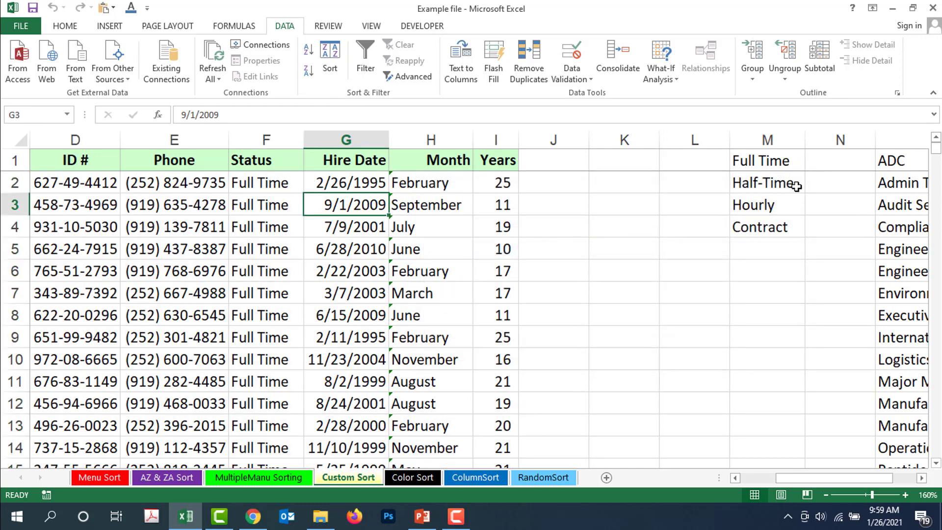
# Move the status list from M1:M4 to cell A1 of a new blank workbook and return to the Example file workbook.
pyautogui.moveTo(752, 162); pyautogui.dragTo(755, 225)
pyautogui.hotkey('ctrl', 'c')
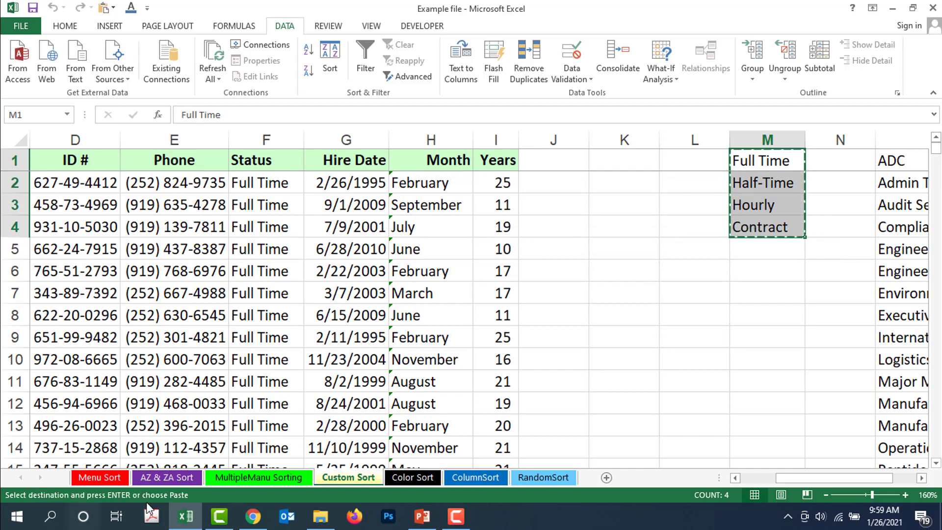
pyautogui.click(186, 518)
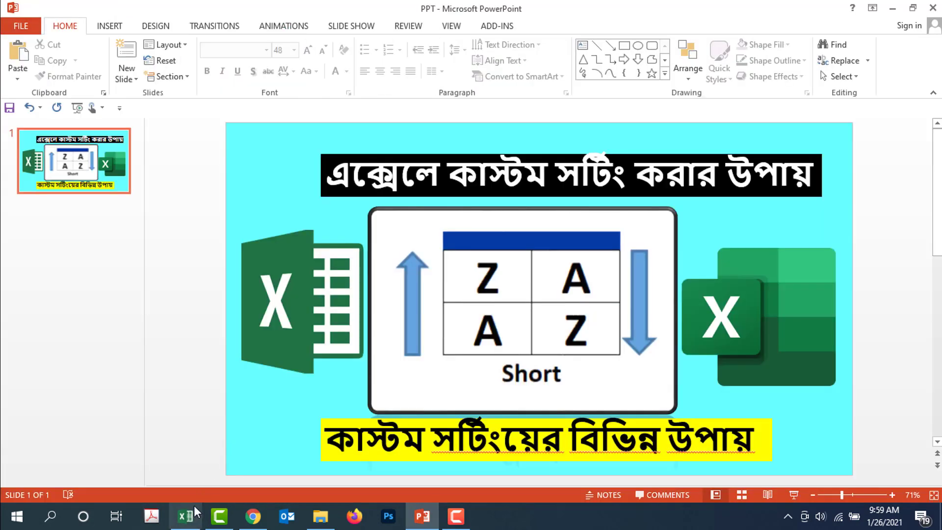
pyautogui.click(187, 518)
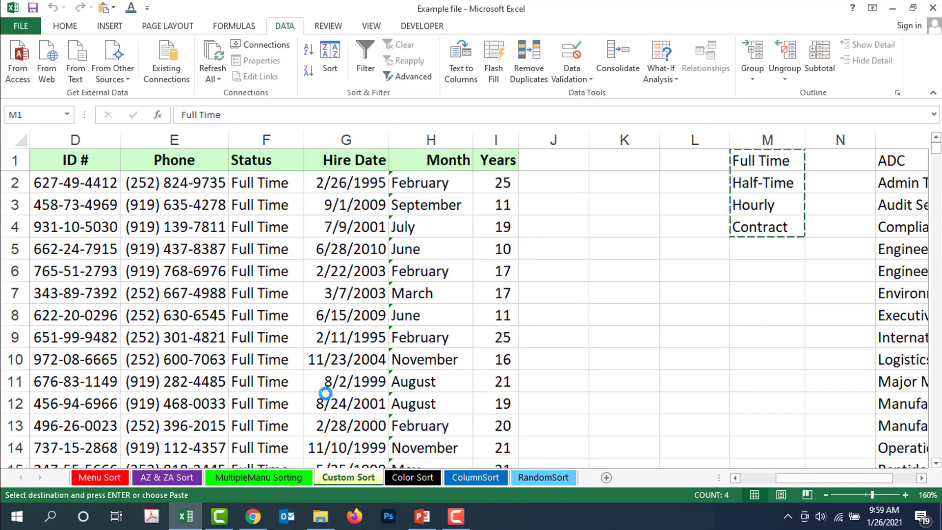
pyautogui.hotkey('ctrl', 'n')
pyautogui.press('Return')
pyautogui.hotkey('ctrl', 'Tab')
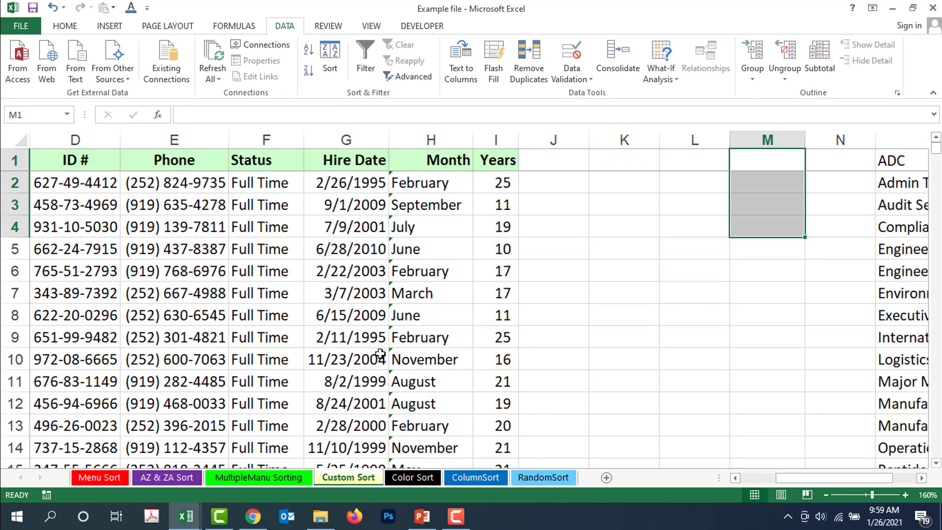
# Sort the employee data by Status values in A to Z order.
pyautogui.click(243, 228)
pyautogui.click(330, 52)
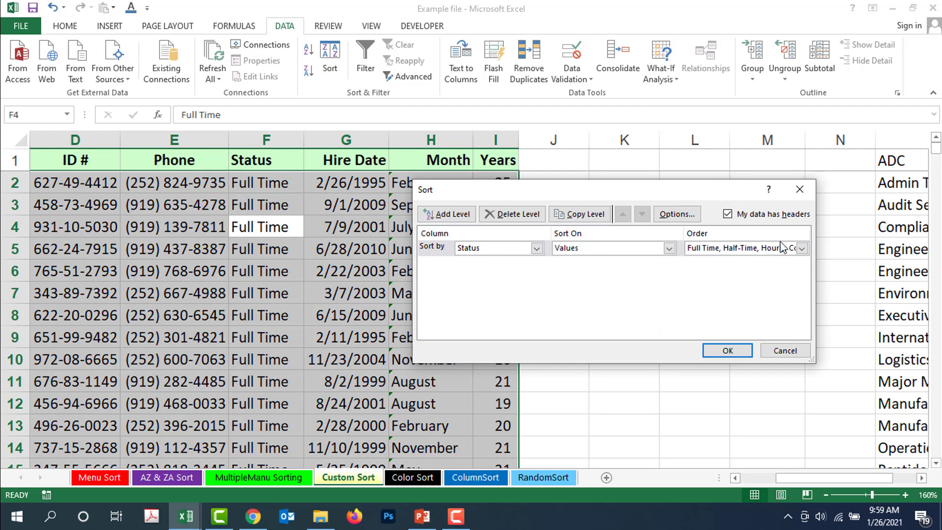
pyautogui.click(802, 249)
pyautogui.click(750, 262)
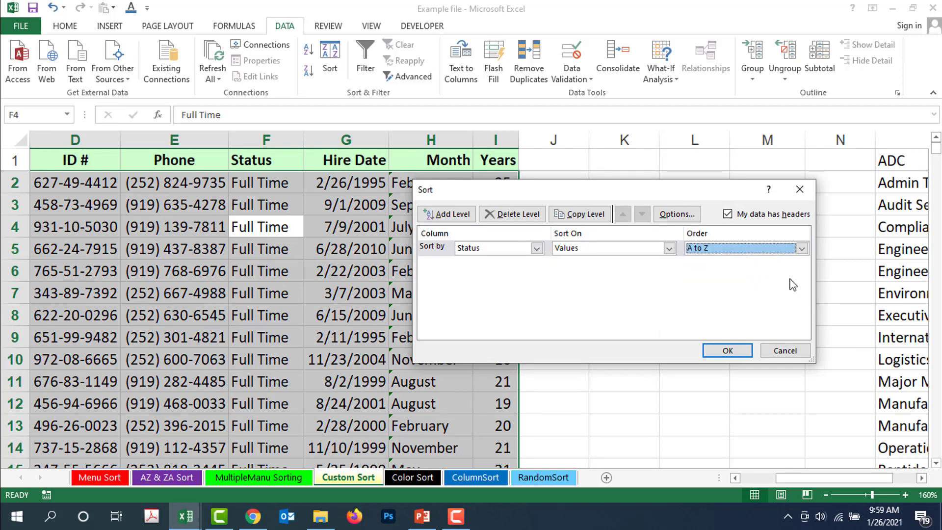
pyautogui.click(743, 351)
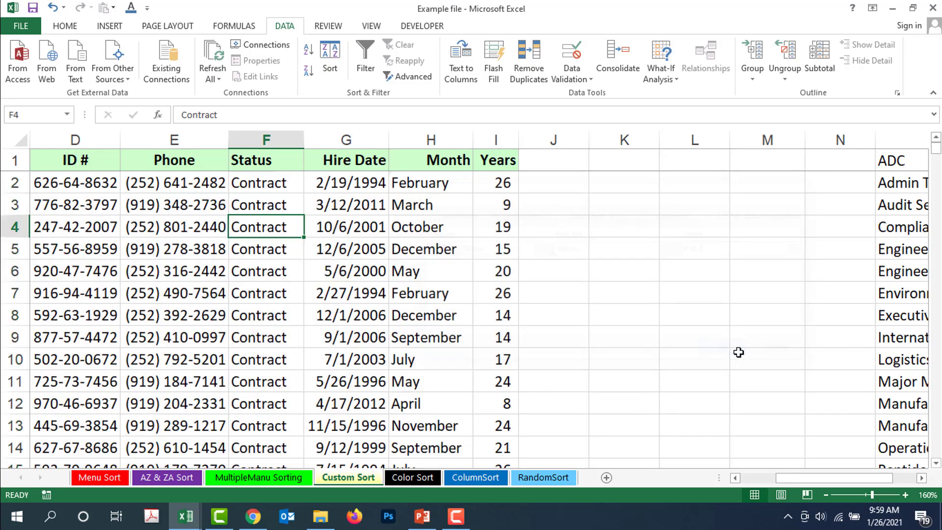
# Check the order of the Status column down the sorted employee list.
pyautogui.click(259, 321)
pyautogui.click(258, 186)
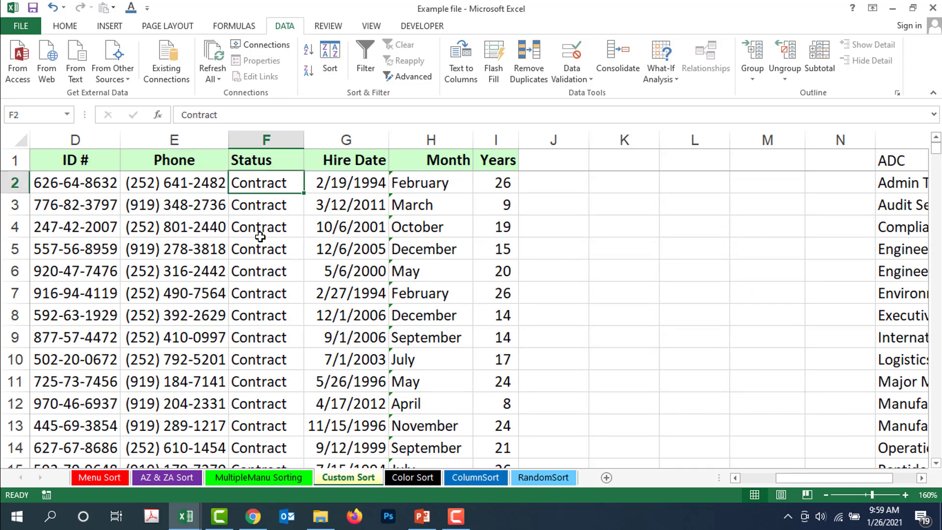
pyautogui.scroll(-18, 260, 246)
pyautogui.scroll(-11, 262, 258)
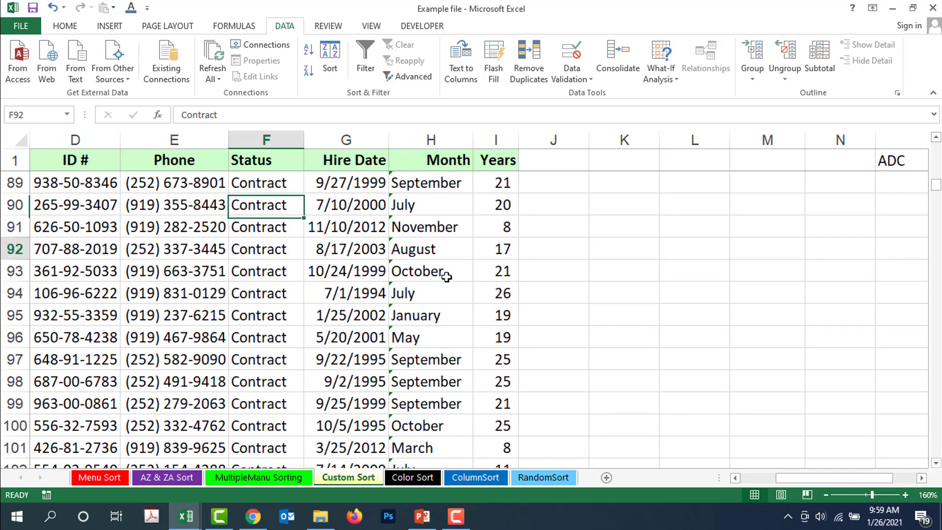
pyautogui.click(260, 249)
pyautogui.moveTo(937, 181); pyautogui.dragTo(564, 516)
pyautogui.scroll(-7, 349, 354)
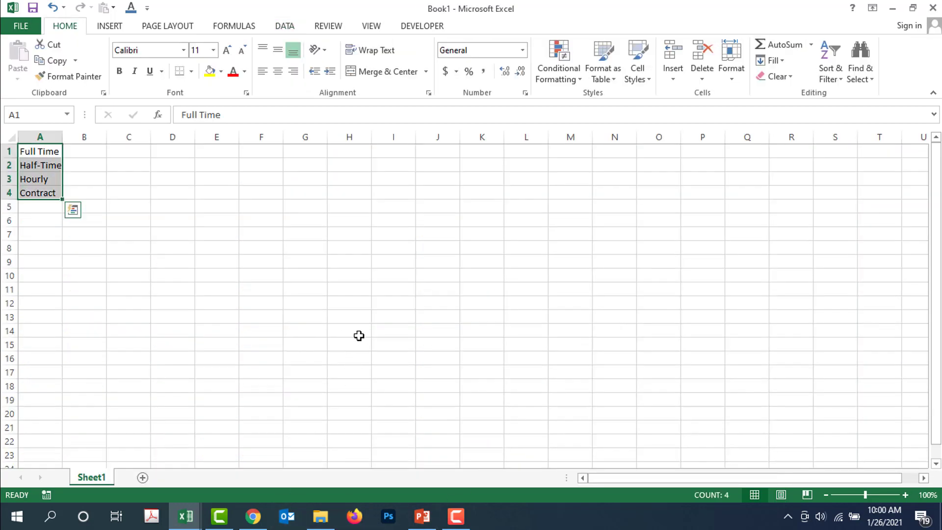
# Copy the status list from A1:A4 of Book1 into cells L1:L4 of the Example file workbook's Custom Sort sheet.
pyautogui.hotkey('ctrl', 'c')
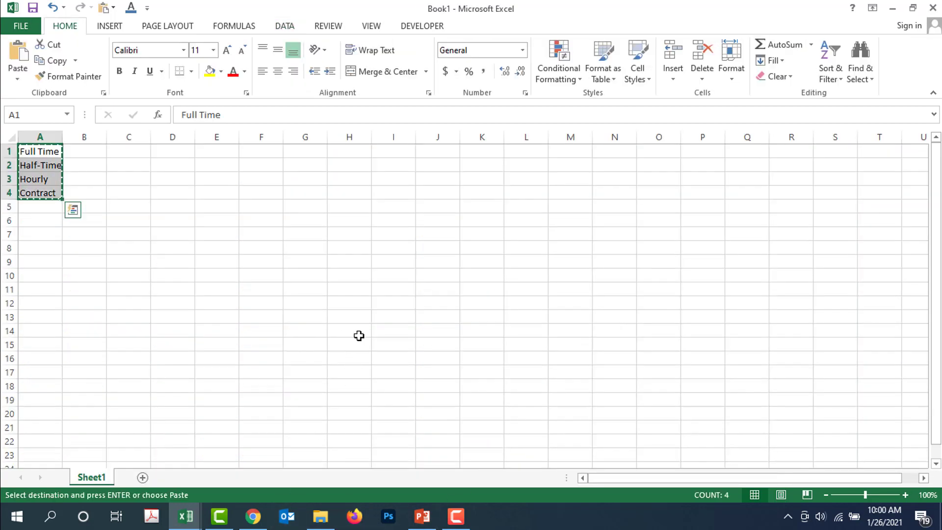
pyautogui.hotkey('ctrl', 'Tab')
pyautogui.click(707, 156)
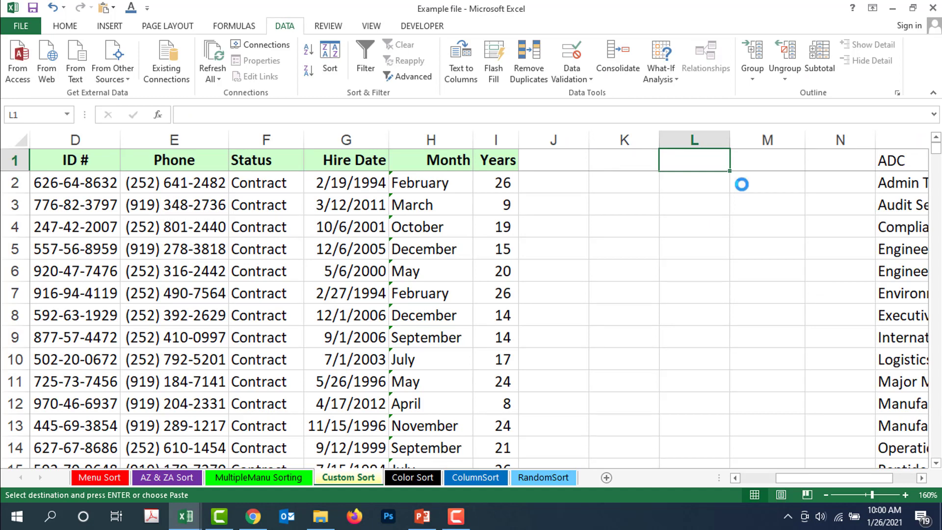
pyautogui.press('Return')
pyautogui.click(707, 318)
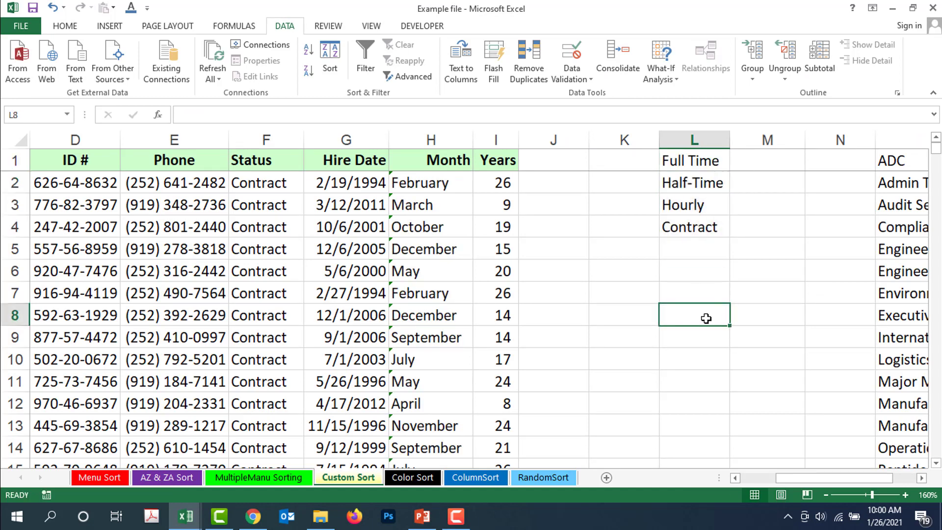
pyautogui.click(683, 161)
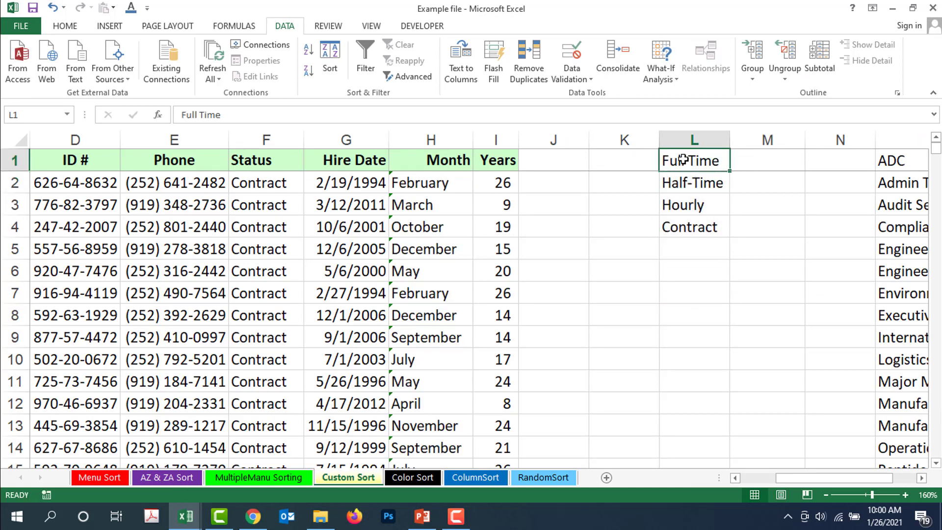
pyautogui.click(750, 258)
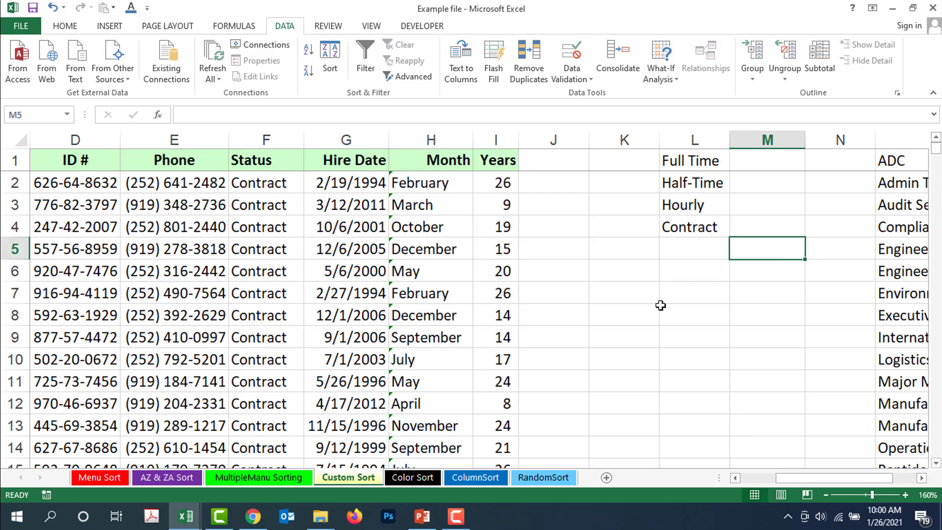
pyautogui.click(663, 310)
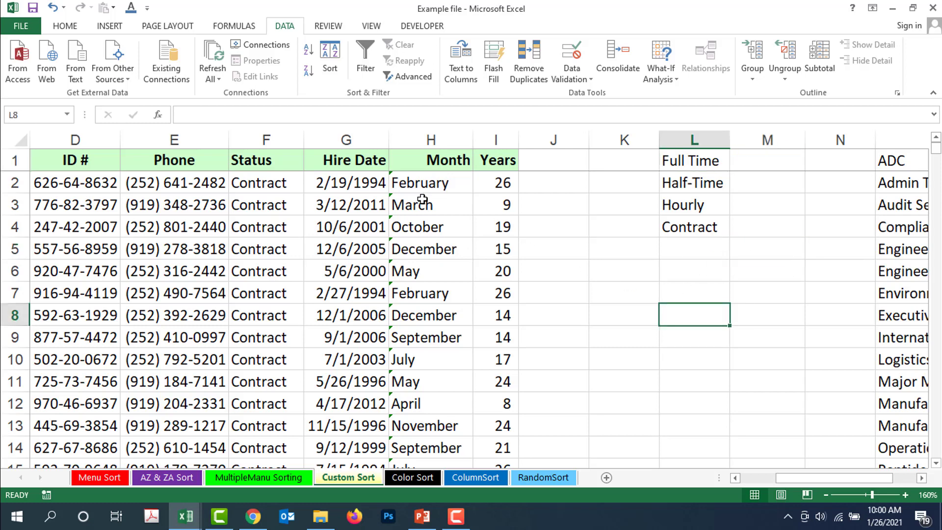
# Check the order options offered for sorting by Status, leaving the sort unapplied.
pyautogui.click(260, 209)
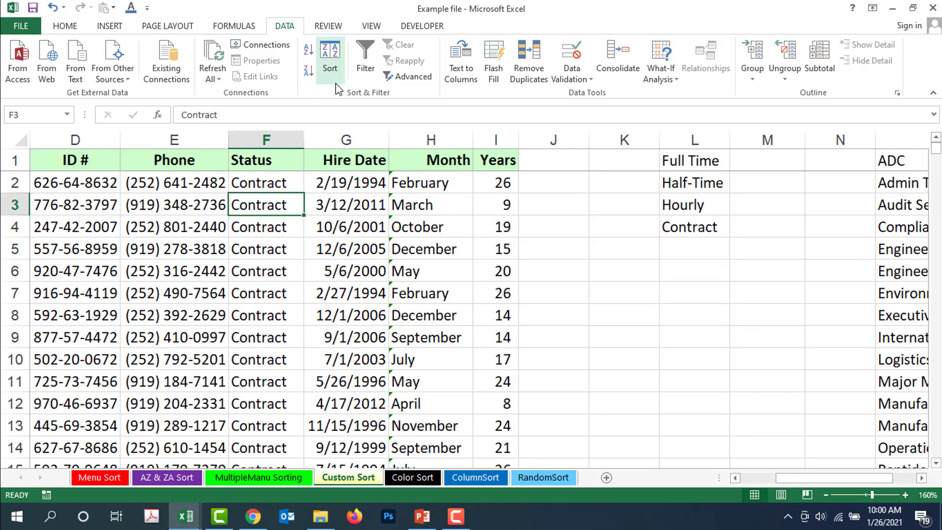
pyautogui.click(330, 57)
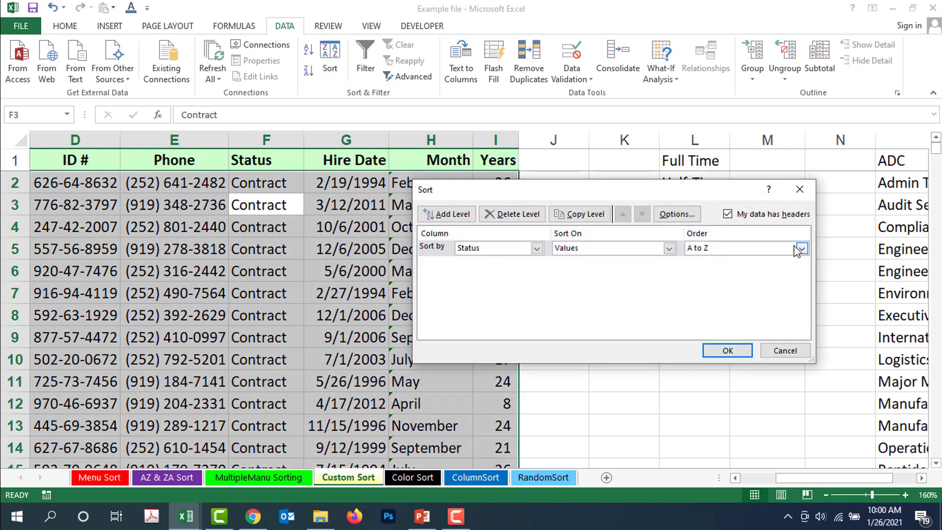
pyautogui.click(800, 249)
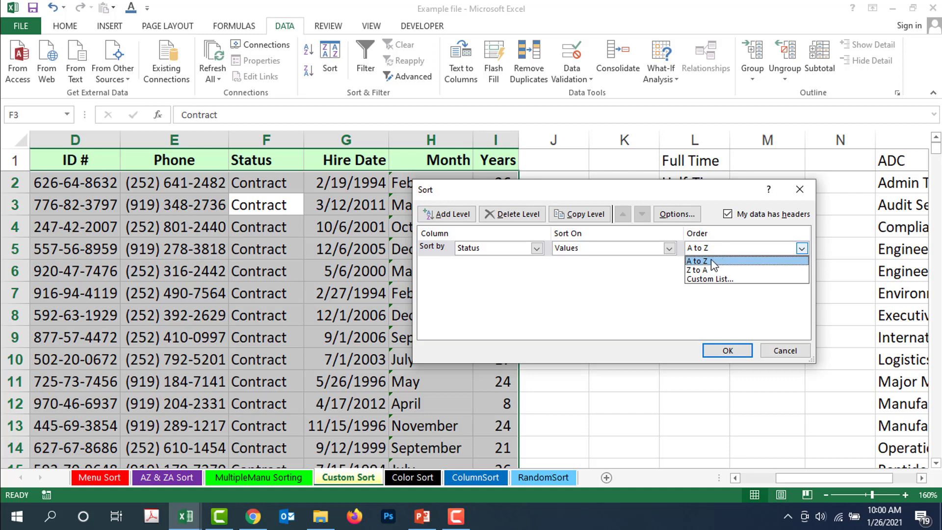
pyautogui.press('Down')
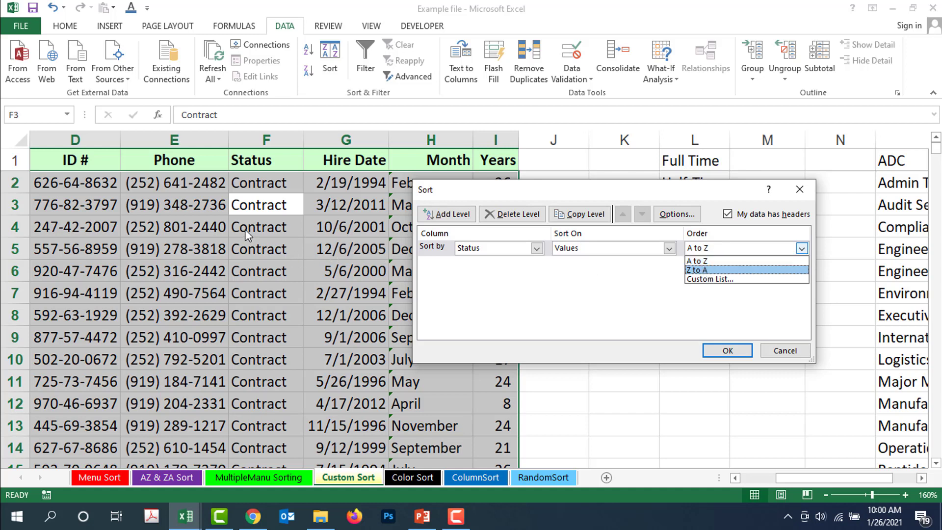
pyautogui.click(799, 350)
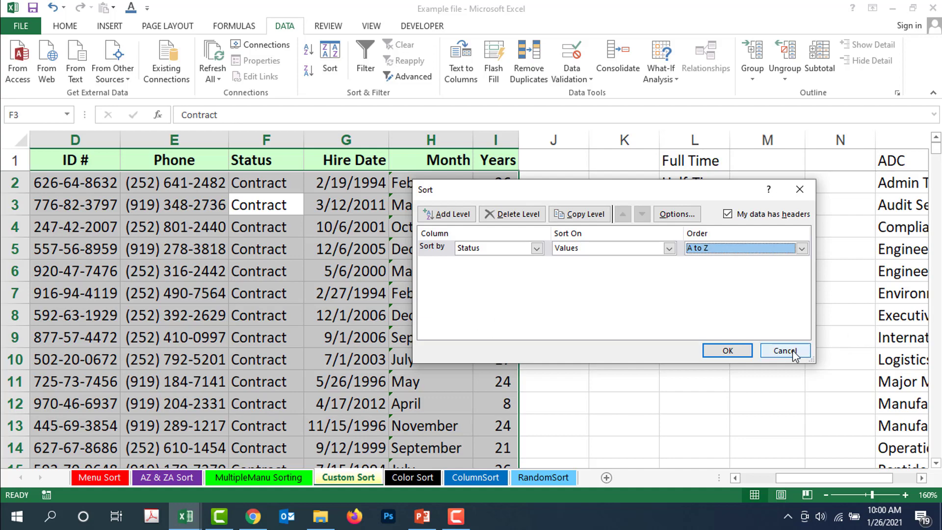
pyautogui.click(785, 351)
# Import the status entries in L1:L4 as a custom list through the advanced Excel options.
pyautogui.click(687, 344)
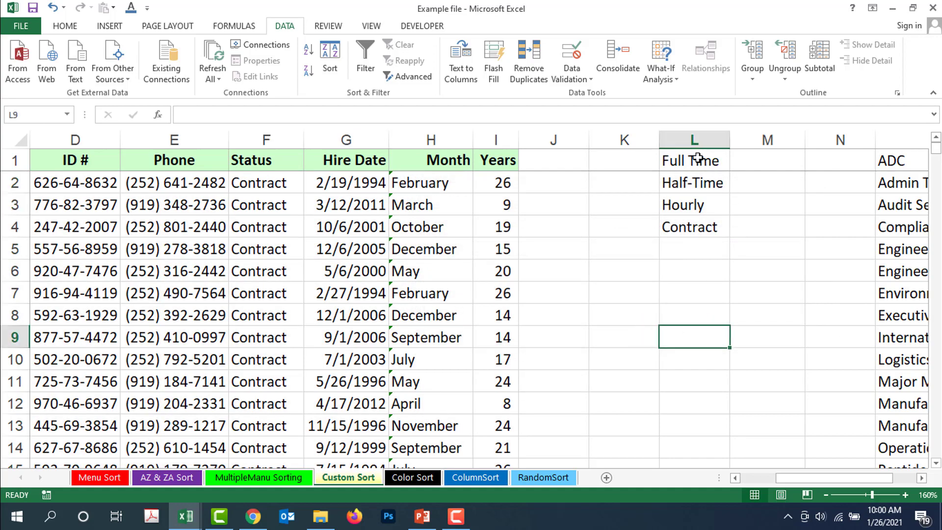
pyautogui.moveTo(698, 158); pyautogui.dragTo(703, 229)
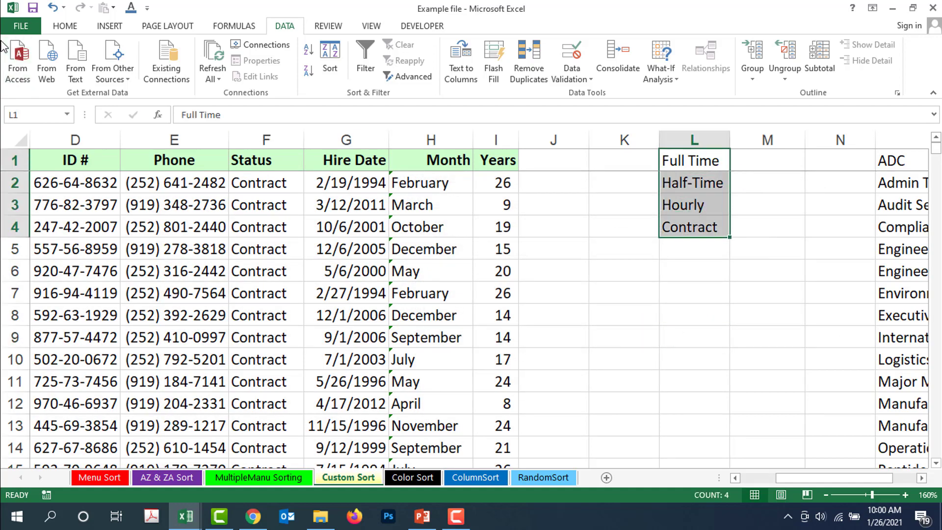
pyautogui.click(22, 26)
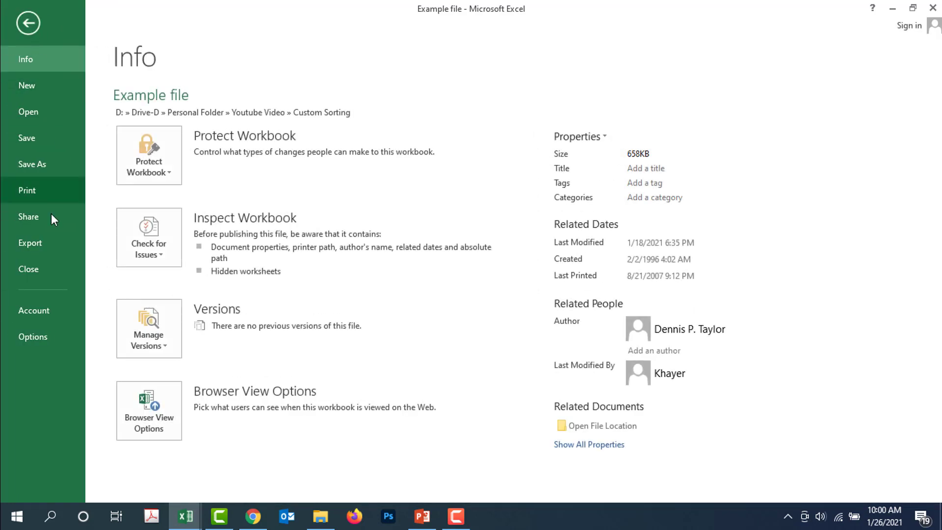
pyautogui.click(42, 337)
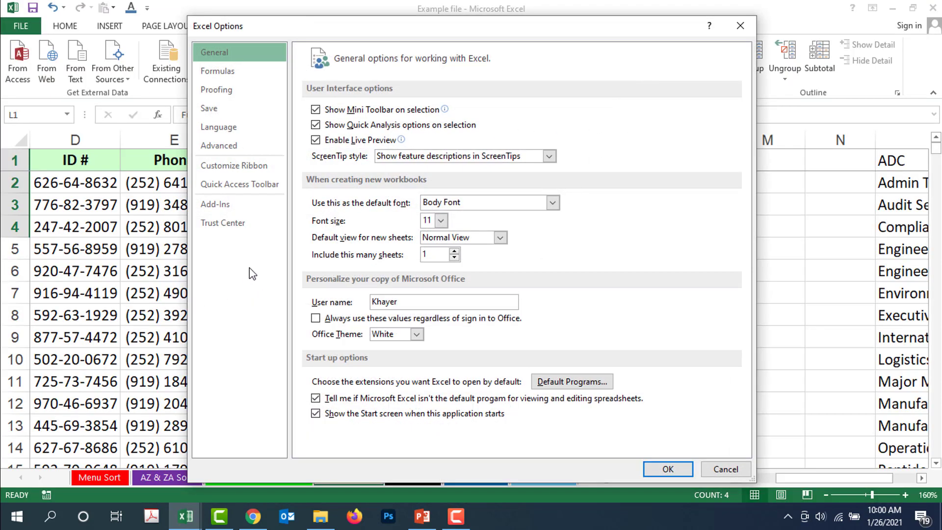
pyautogui.click(219, 145)
pyautogui.scroll(-15, 648, 321)
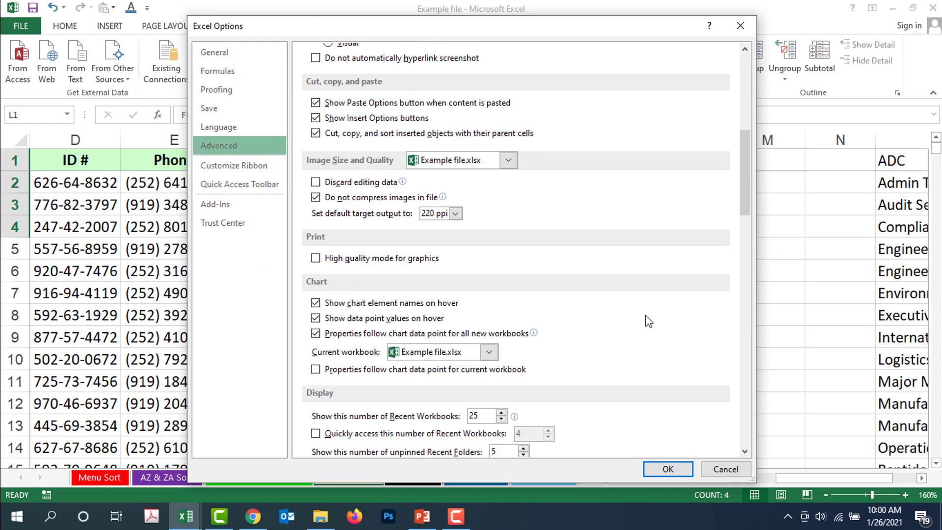
pyautogui.scroll(-15, 647, 320)
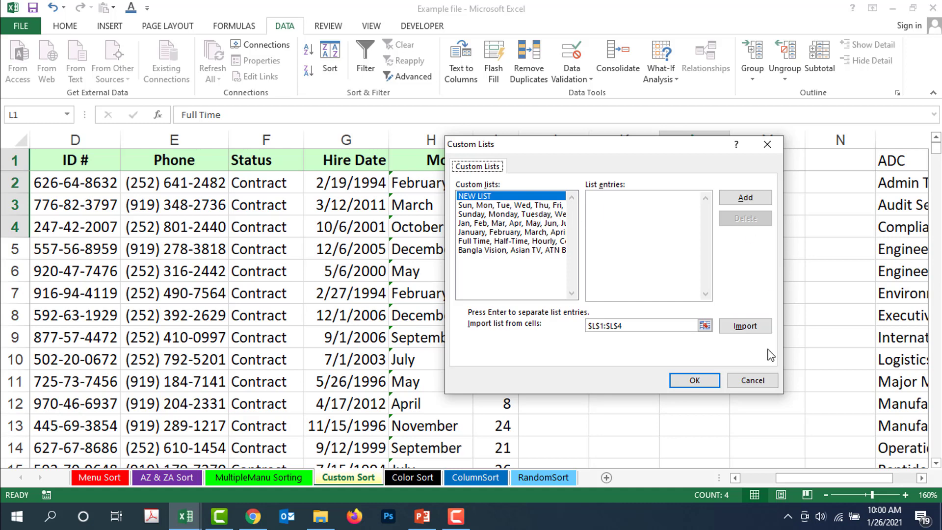
pyautogui.click(745, 326)
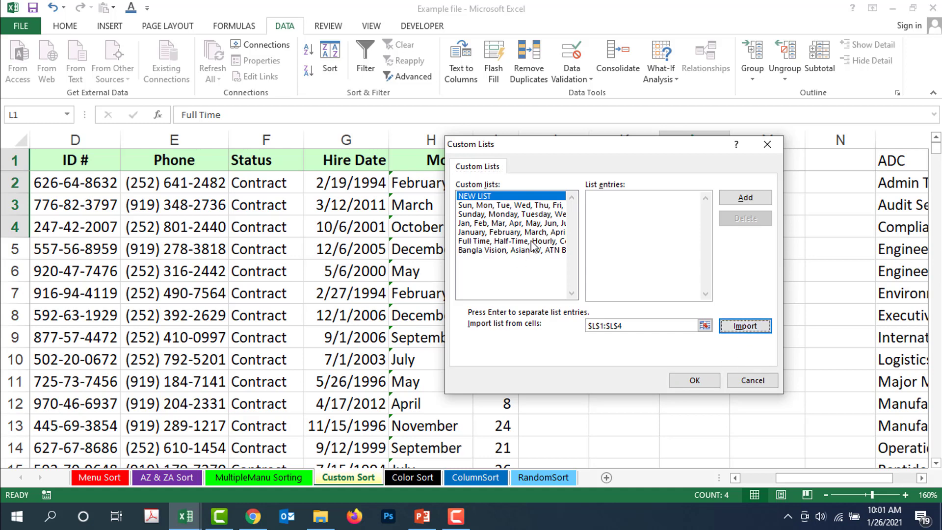
pyautogui.click(699, 380)
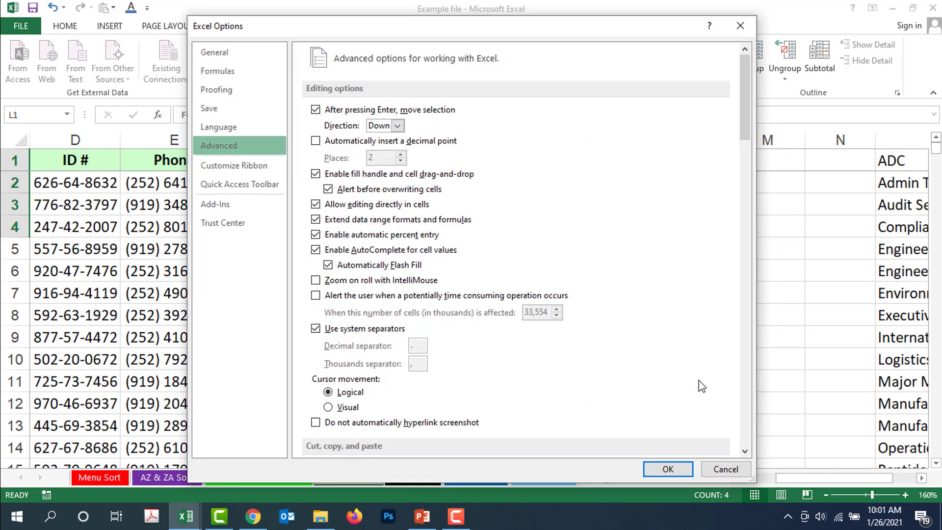
pyautogui.click(668, 469)
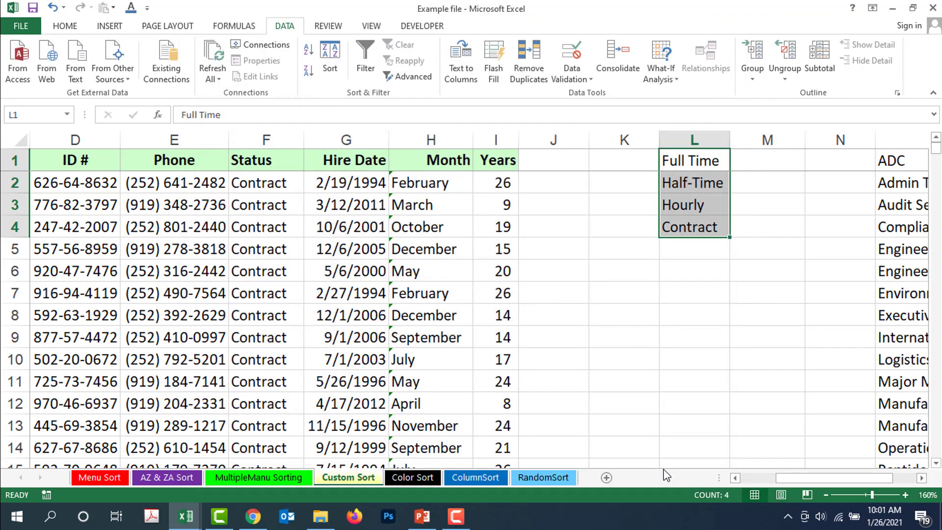
# Sort the employee data by Status values using the custom list Full Time, Half-Time, Hourly, Contract.
pyautogui.click(638, 300)
pyautogui.click(254, 227)
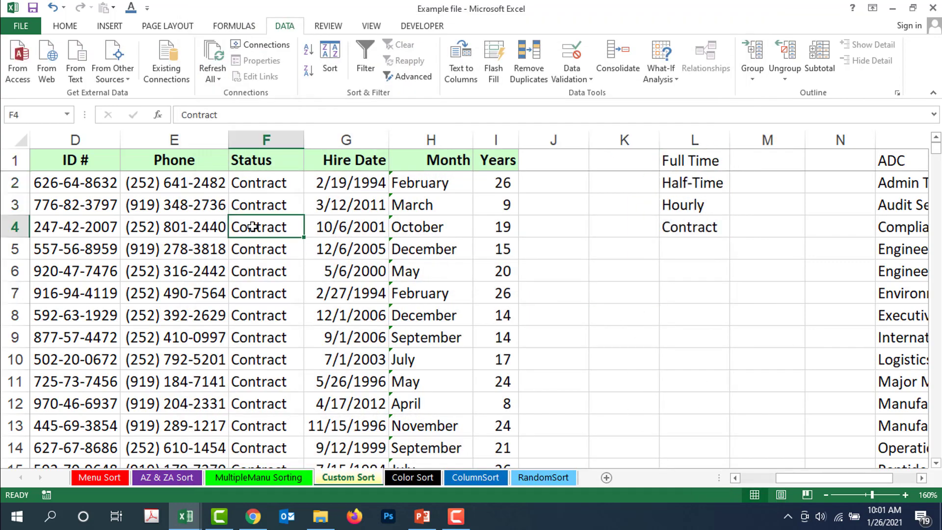
pyautogui.click(329, 64)
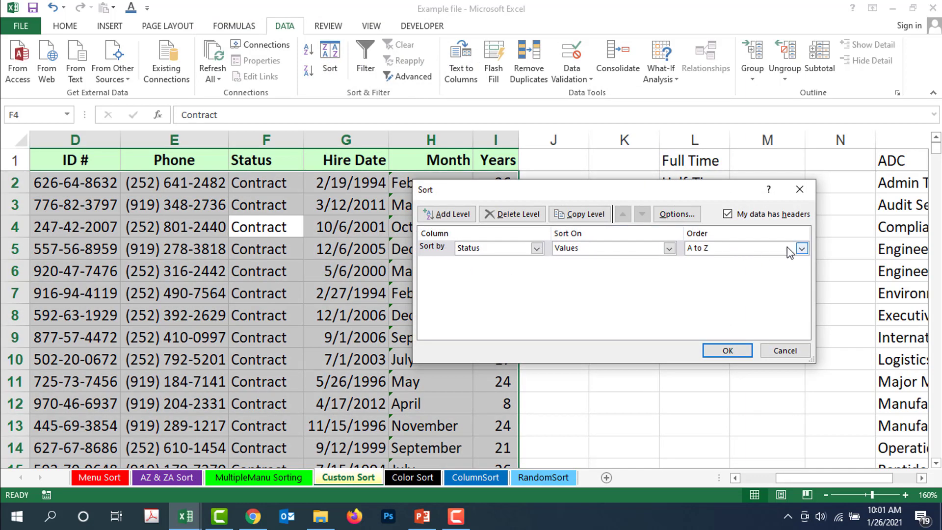
pyautogui.click(802, 248)
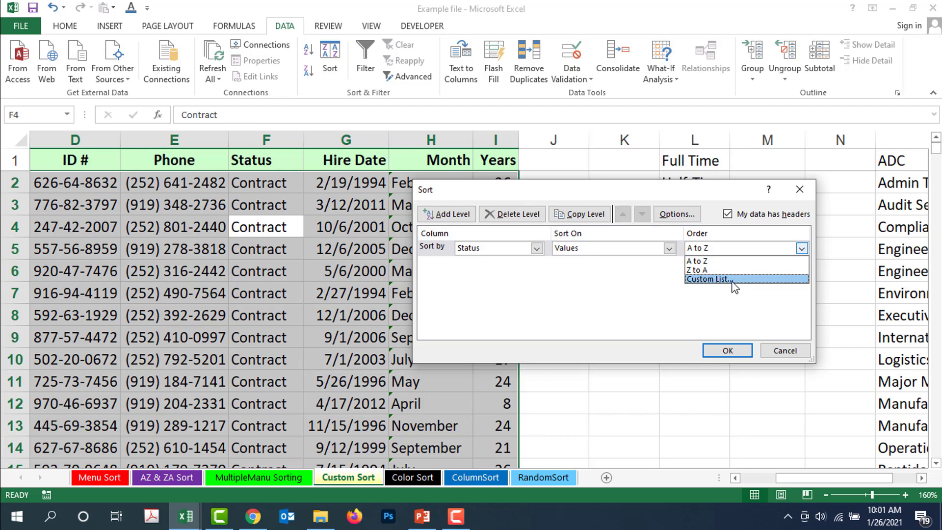
pyautogui.click(709, 279)
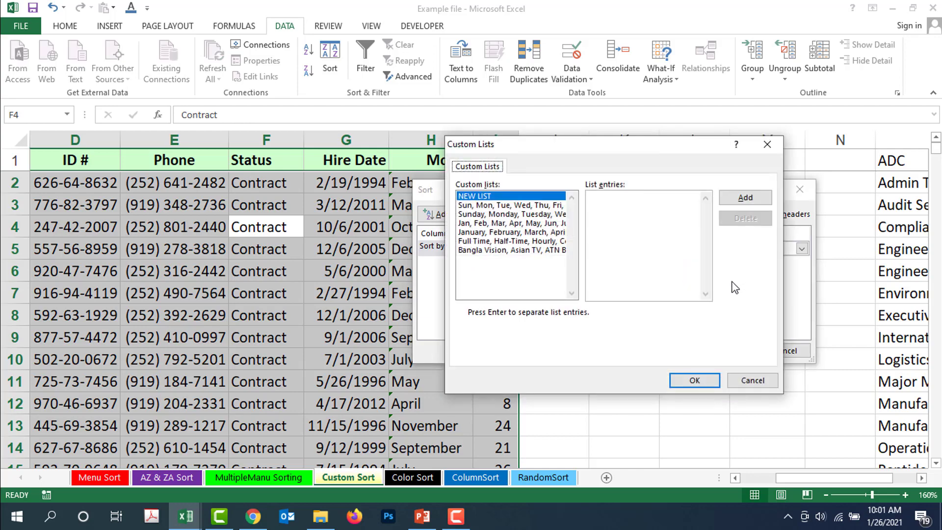
pyautogui.click(484, 241)
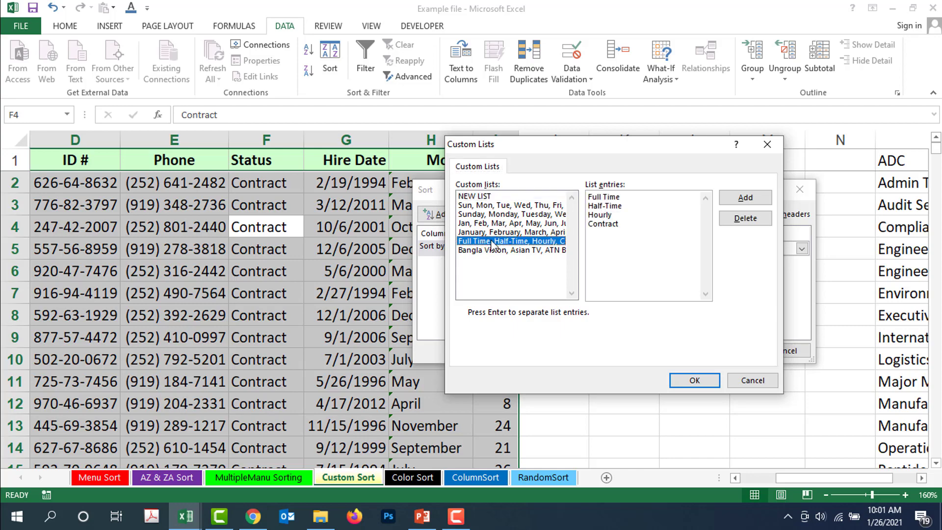
pyautogui.click(694, 381)
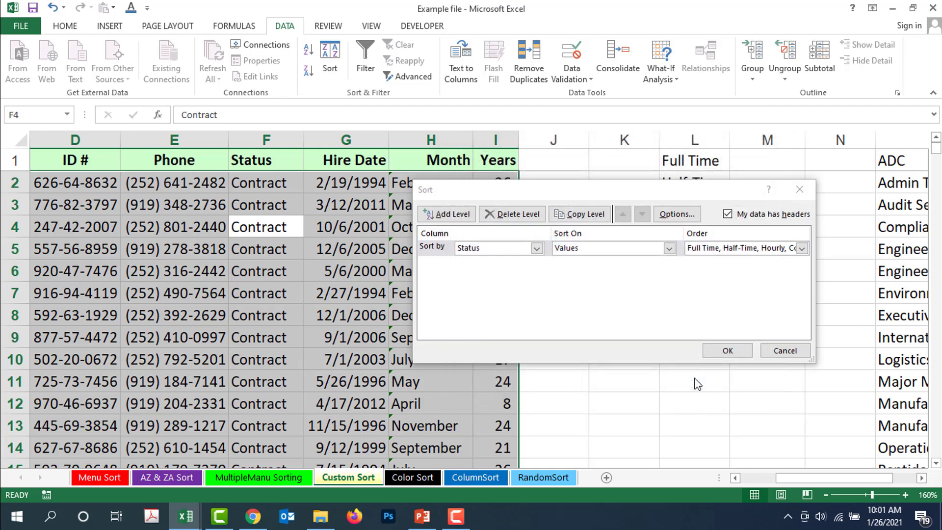
pyautogui.click(728, 351)
pyautogui.click(537, 324)
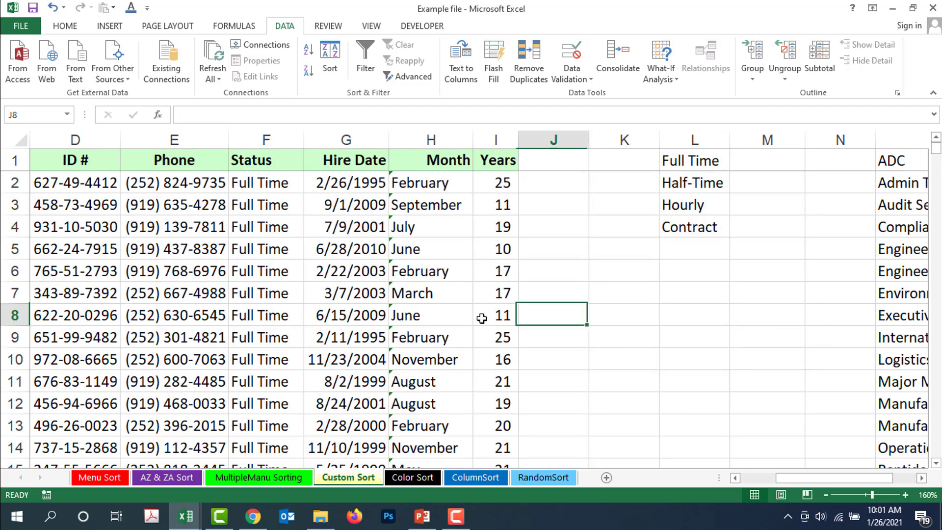
# Undo the custom Status sort and redo it to compare the two orders.
pyautogui.click(267, 236)
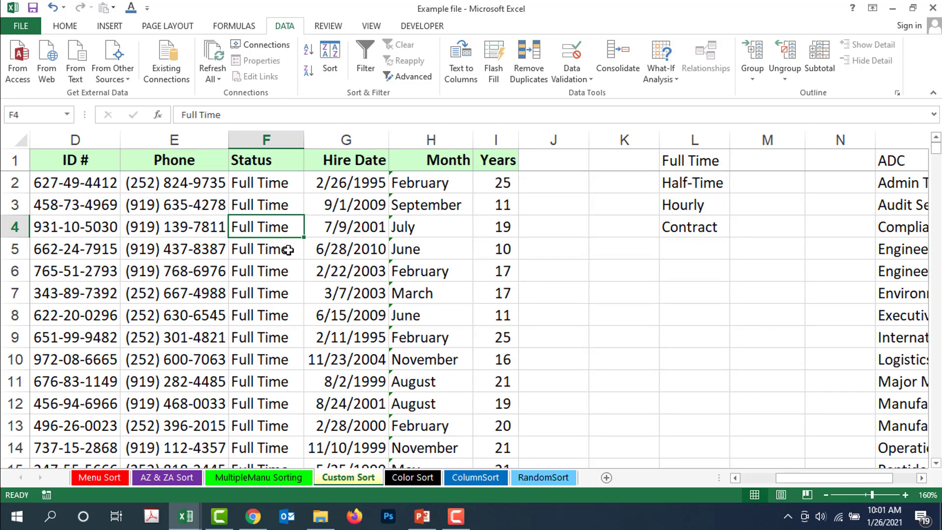
pyautogui.hotkey('ctrl', 'z')
pyautogui.hotkey('ctrl', 'y')
# Check the order of the Status column down the sorted employee list against the entries in L1:L4.
pyautogui.click(715, 160)
pyautogui.click(692, 186)
pyautogui.click(688, 205)
pyautogui.click(691, 227)
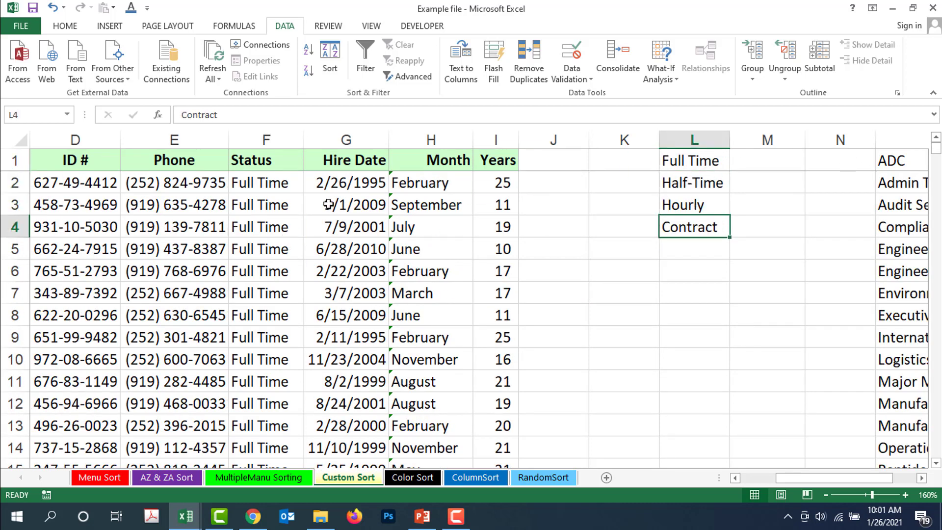
pyautogui.click(321, 205)
pyautogui.scroll(-7, 295, 279)
pyautogui.scroll(-7, 295, 279)
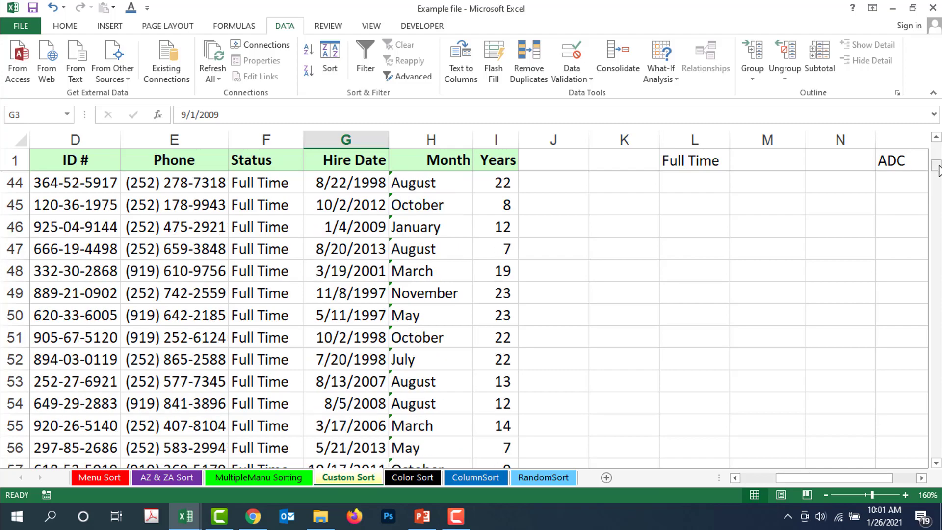
pyautogui.moveTo(937, 162); pyautogui.dragTo(938, 411)
pyautogui.scroll(2, 908, 370)
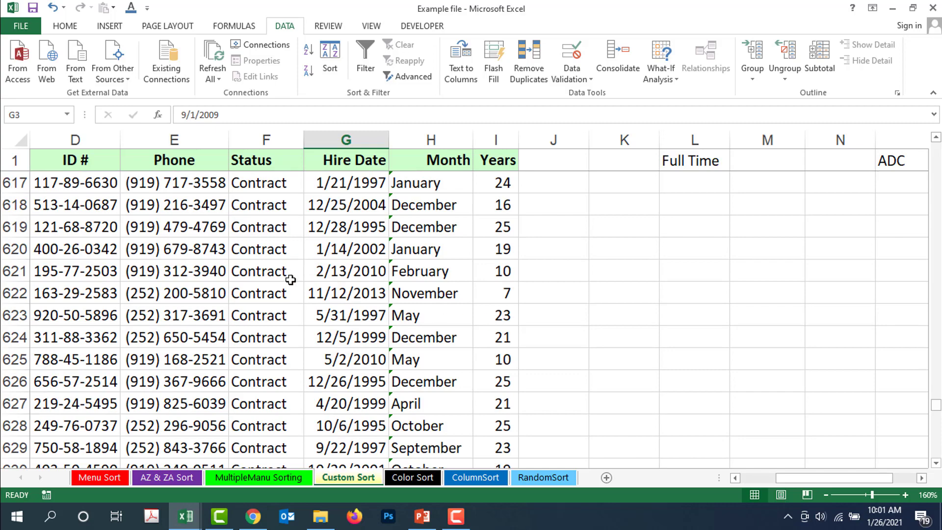
pyautogui.click(249, 229)
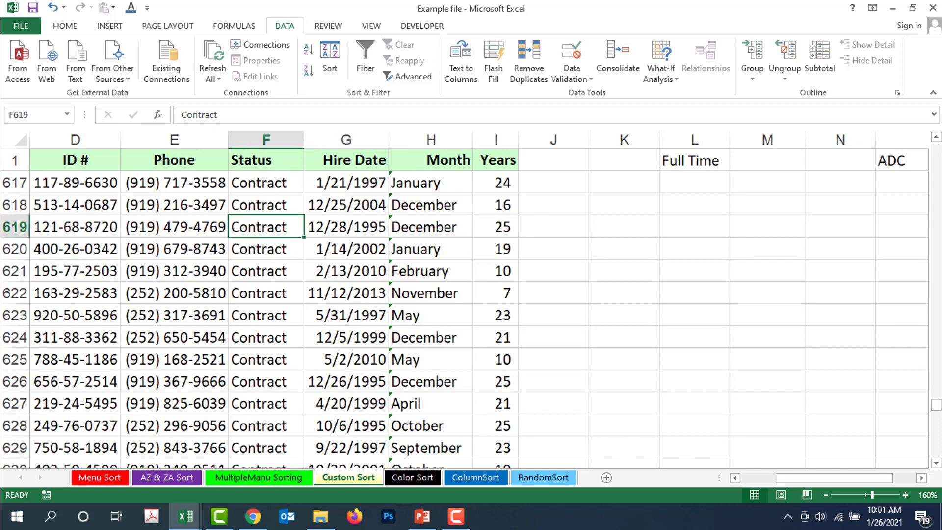
pyautogui.moveTo(939, 413); pyautogui.dragTo(939, 147)
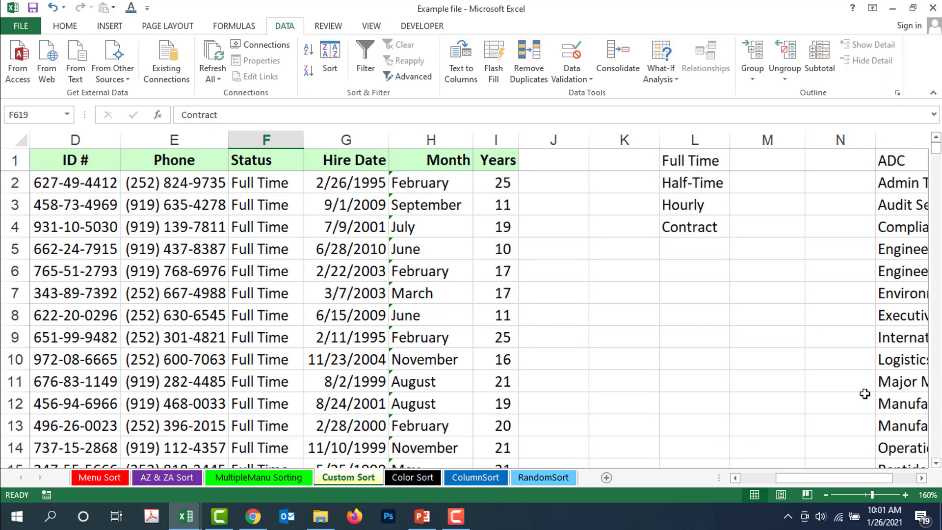
pyautogui.moveTo(823, 484); pyautogui.dragTo(735, 479)
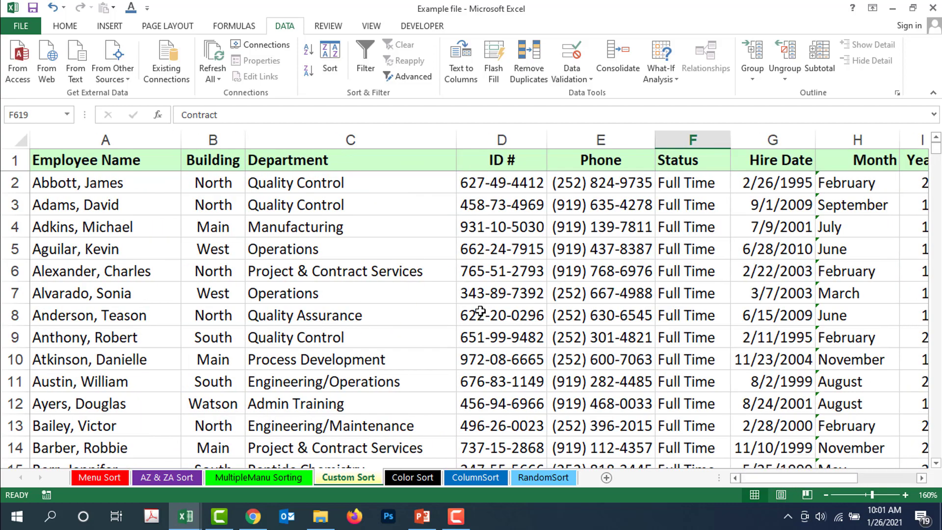